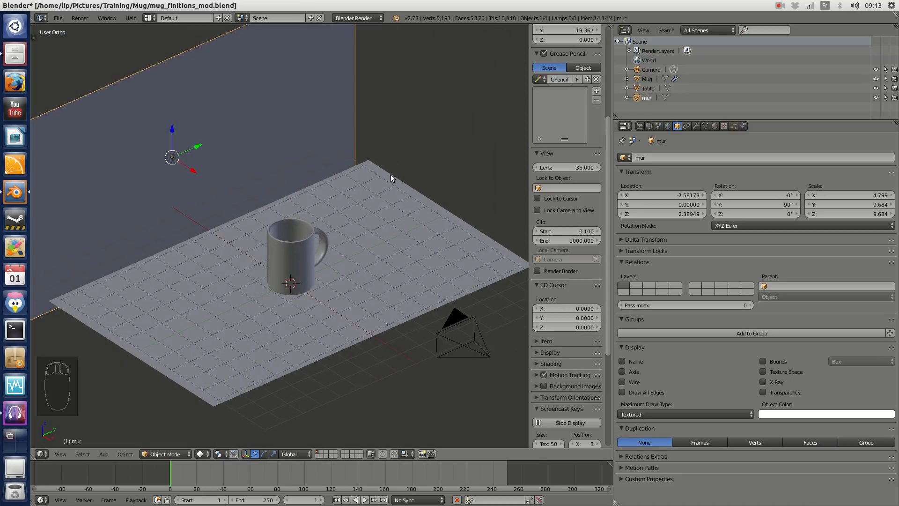
Step: Select the mug and isolate it in local view
right_click(299, 242)
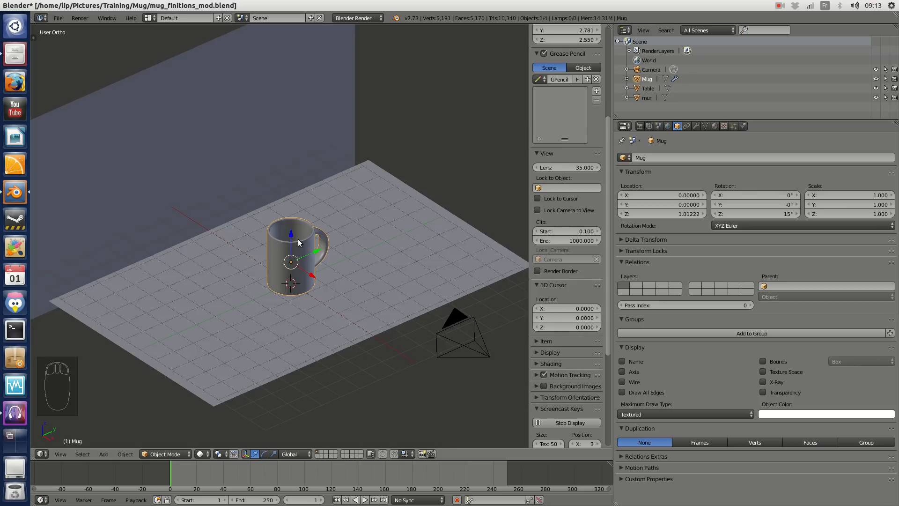
key(KP_Divide)
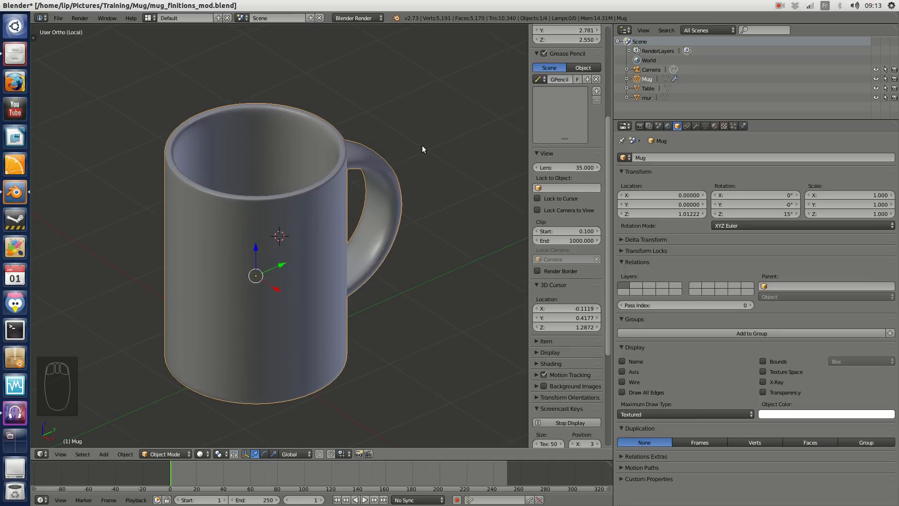
scroll(428, 159, down, 5)
mouse_move(441, 179)
middle_down()
mouse_move(297, 101)
mouse_move(375, 92)
mouse_move(446, 195)
mouse_move(455, 184)
middle_up()
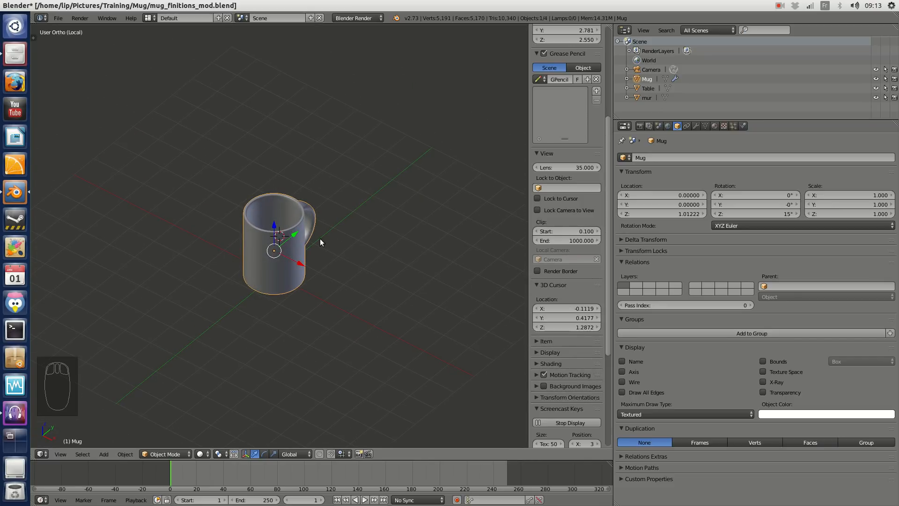
scroll(330, 235, up, 7)
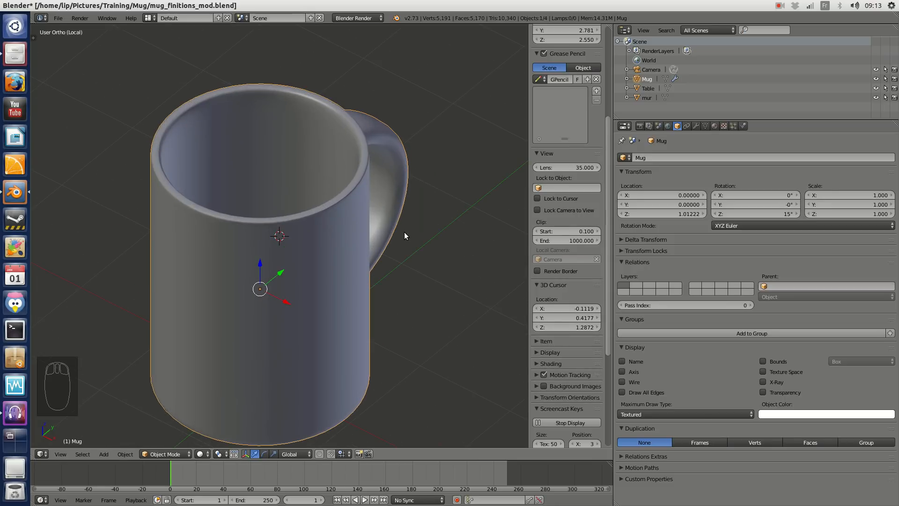
scroll(399, 202, down, 3)
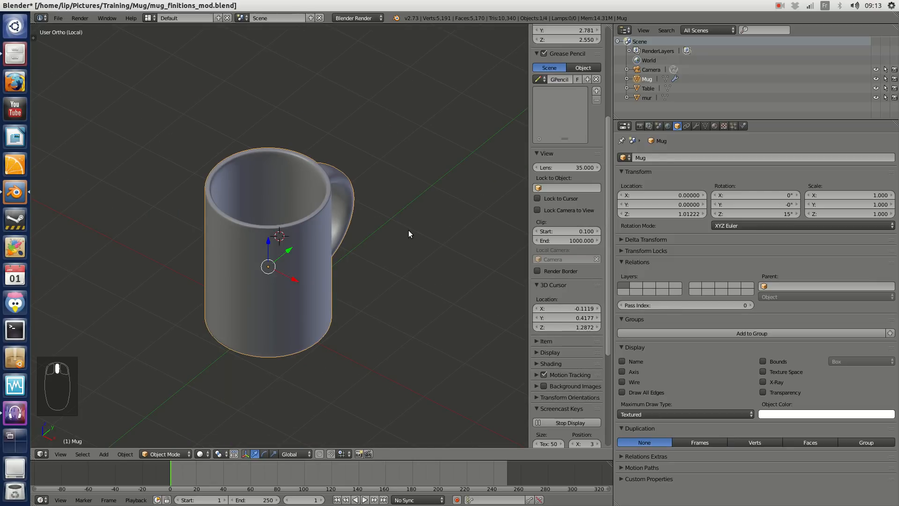
middle_drag(408, 229, 361, 155)
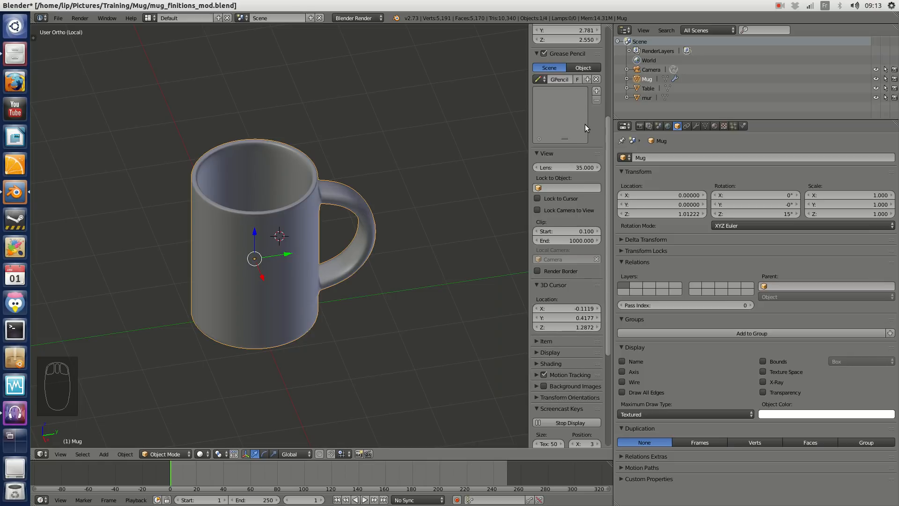
scroll(315, 189, up, 4)
scroll(311, 190, down, 2)
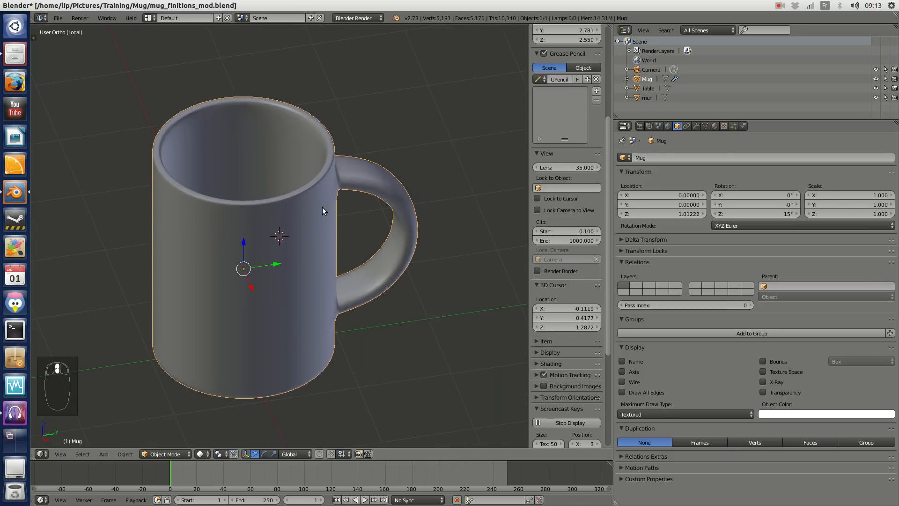
middle_drag(316, 212, 322, 173)
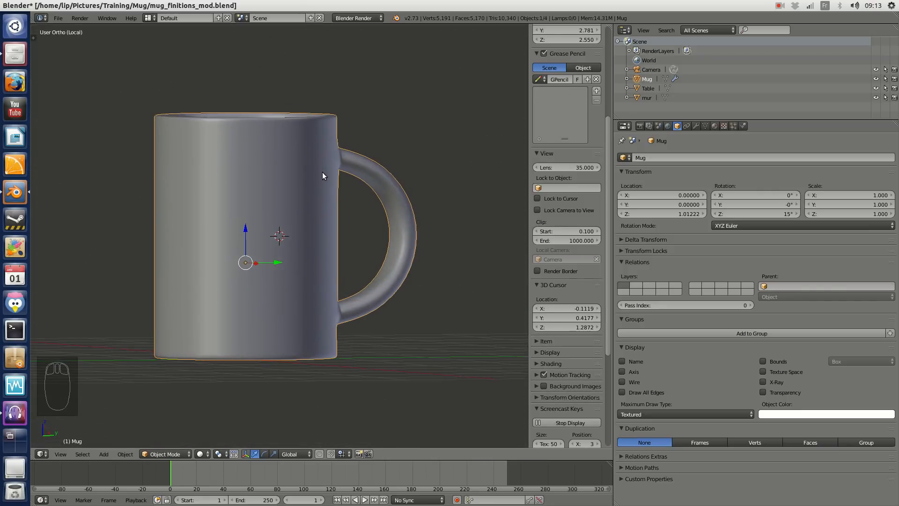
Step: Split the 3D viewport in two, hide its properties sidebar, and turn the second area into a UV/Image Editor
drag(527, 27, 263, 77)
key(n)
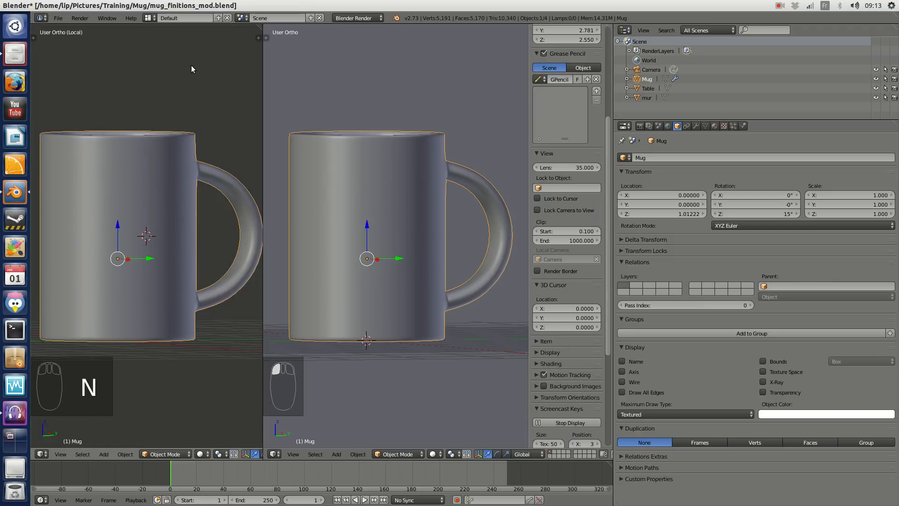
key(n)
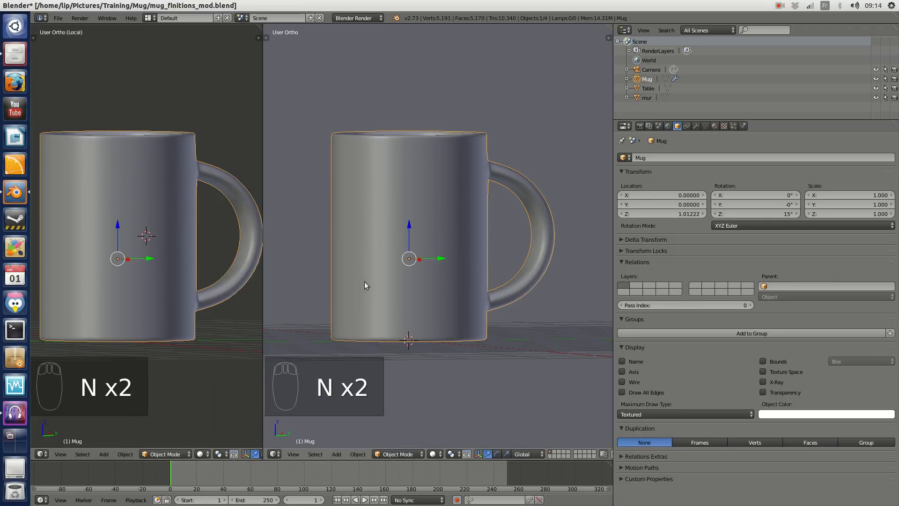
click(273, 454)
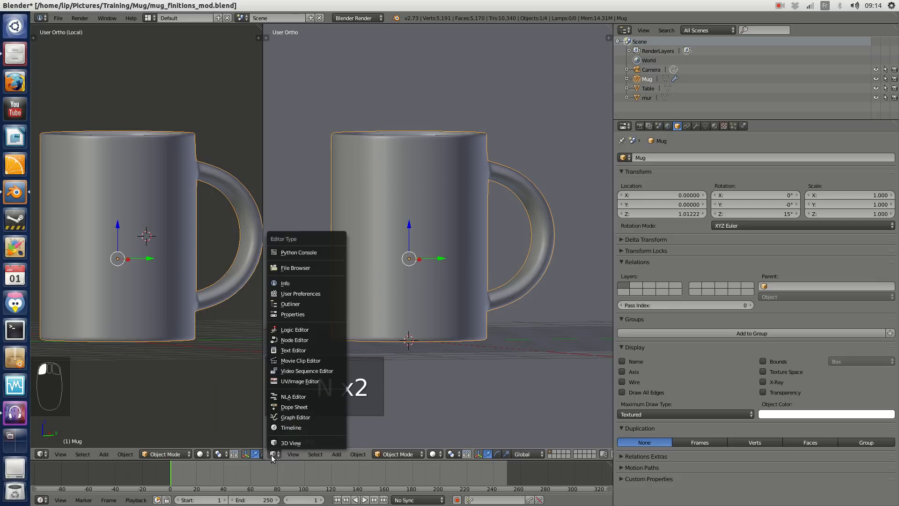
click(316, 381)
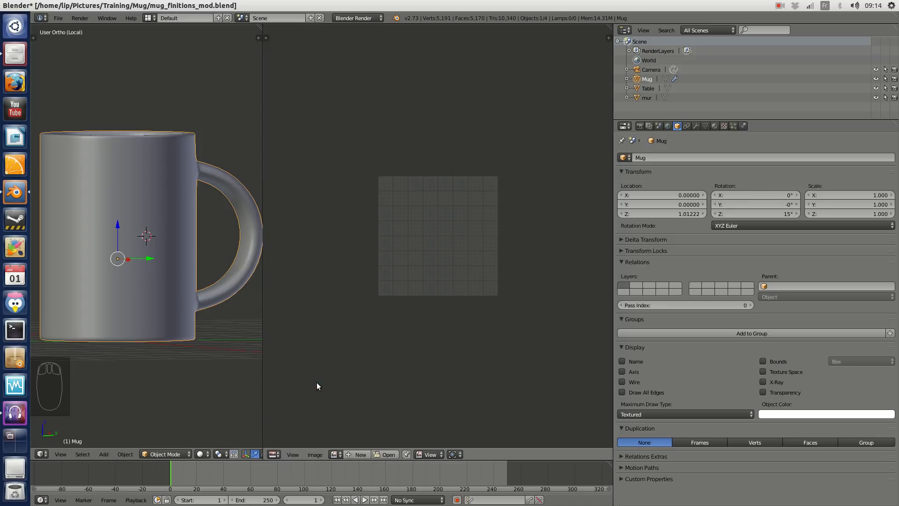
scroll(484, 224, up, 4)
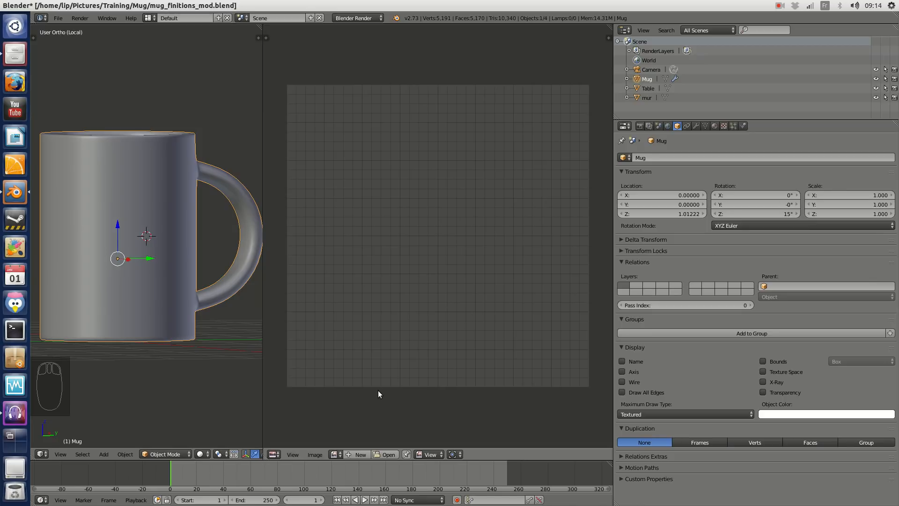
Step: Create a new blank black image named diffuse_mug, 2048 px wide and 2048 px high
click(360, 455)
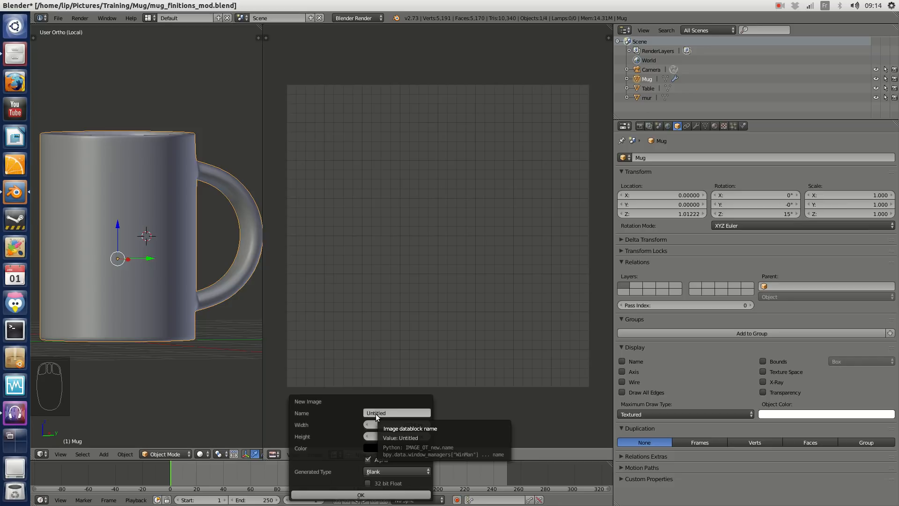
click(376, 414)
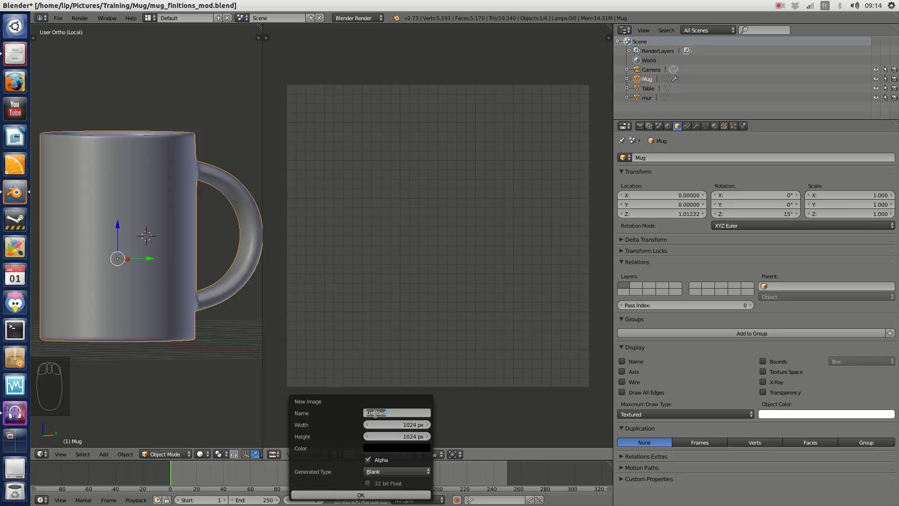
text(diffuse_mug)
click(401, 424)
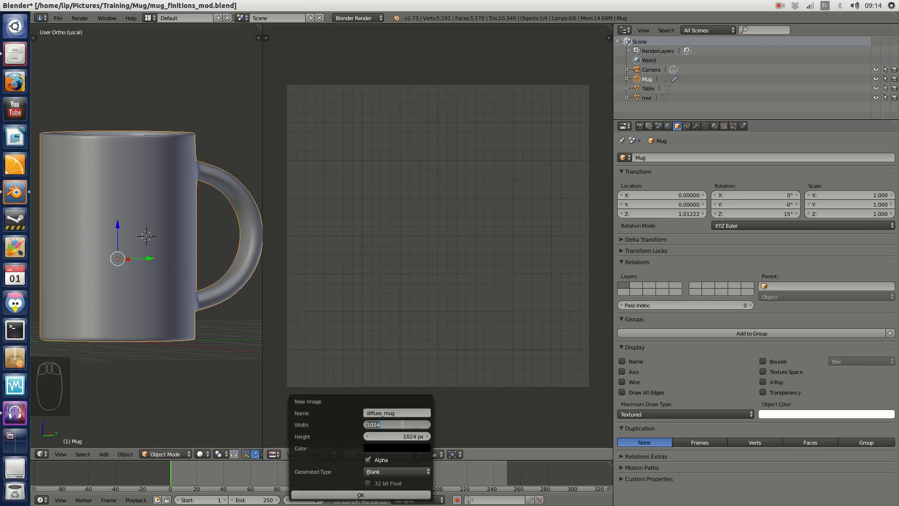
text(2048)
key(Tab)
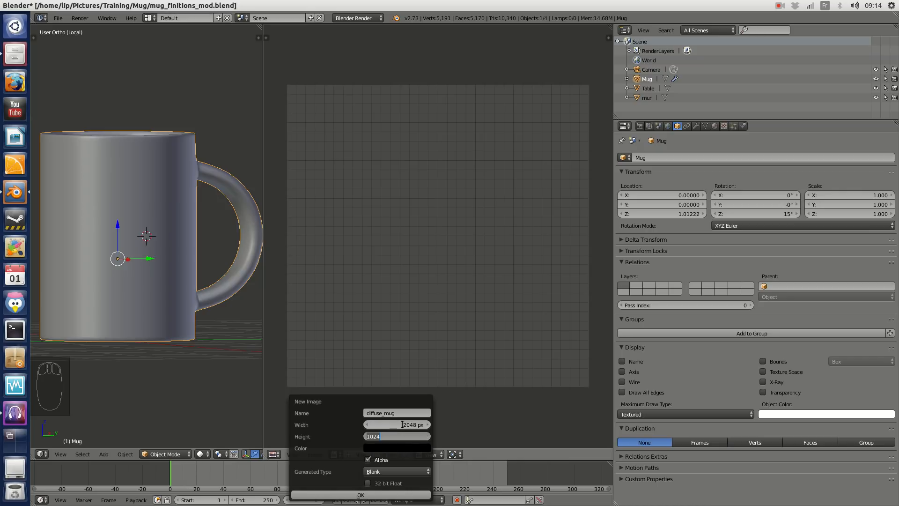
text(2048)
key(Return)
click(338, 493)
click(444, 282)
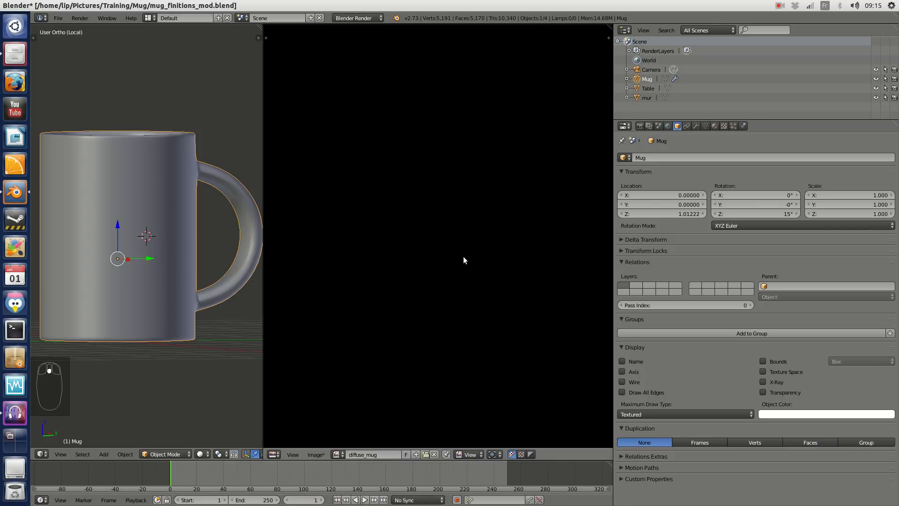
scroll(464, 260, down, 2)
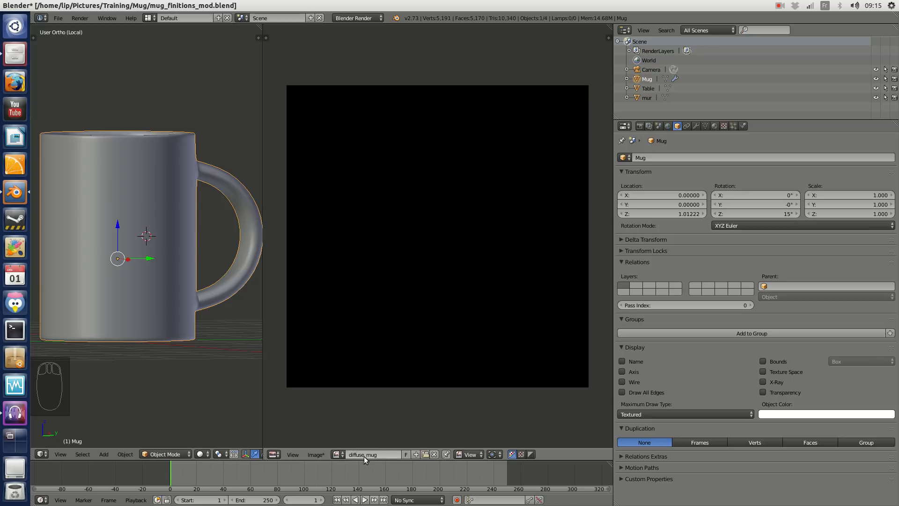
Step: Join the two areas so that the 3D viewport takes over the image editor's space
right_click(263, 165)
click(265, 165)
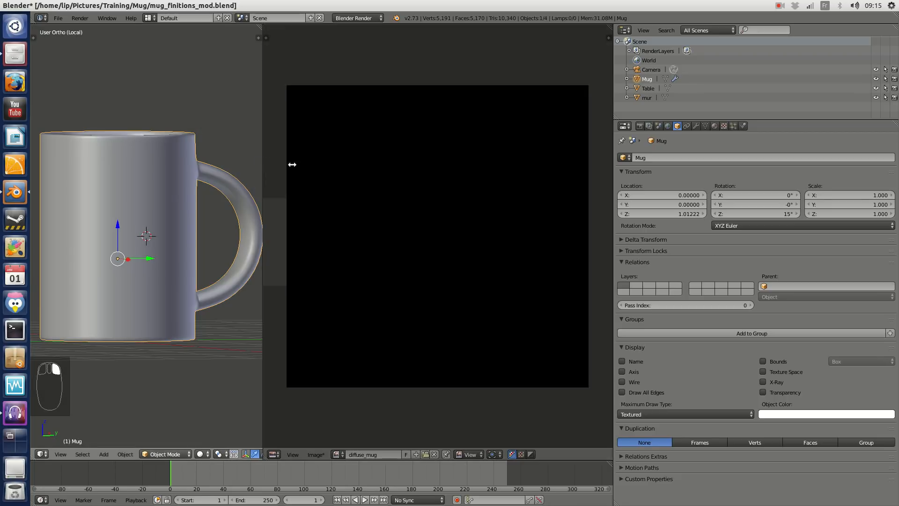
click(317, 173)
Step: Switch the mug from Object Mode to Texture Paint mode
scroll(427, 176, down, 5)
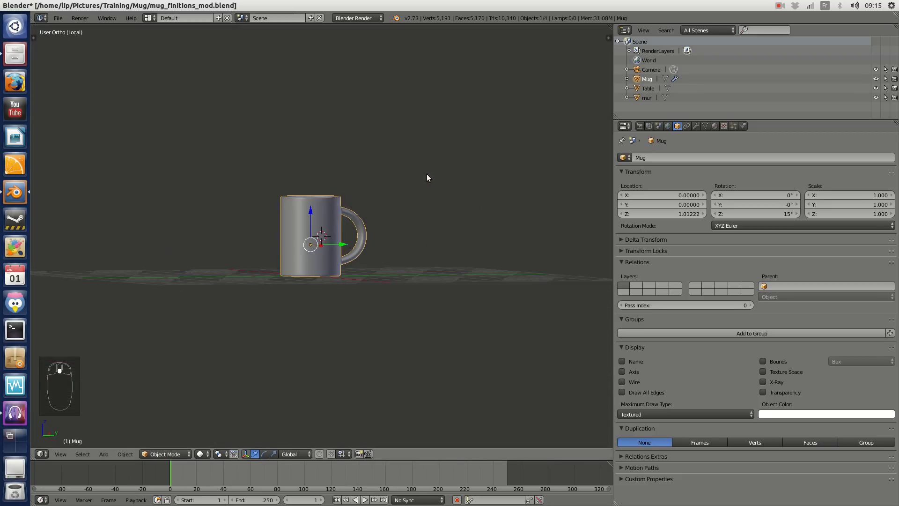
scroll(427, 177, up, 8)
middle_drag(327, 120, 261, 115)
scroll(328, 117, down, 2)
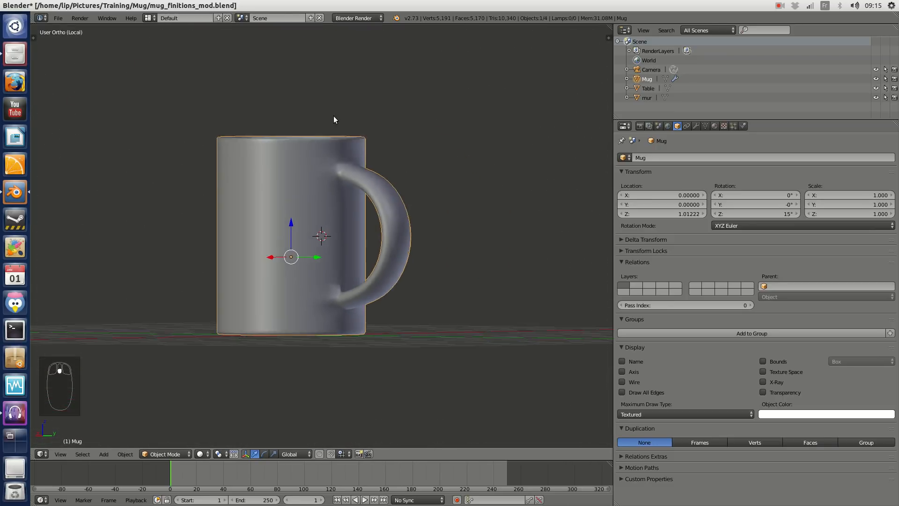
scroll(323, 122, up, 2)
shift+middle_drag(256, 140, 395, 155)
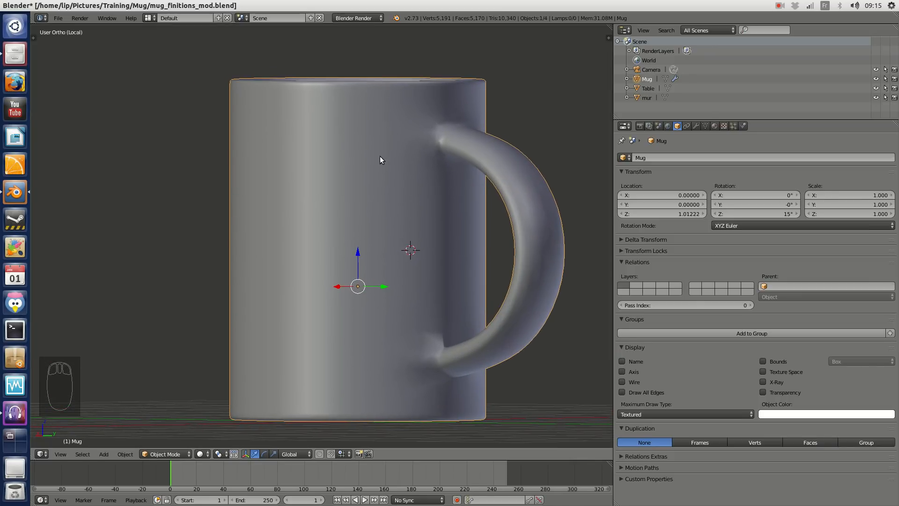
key(Tab)
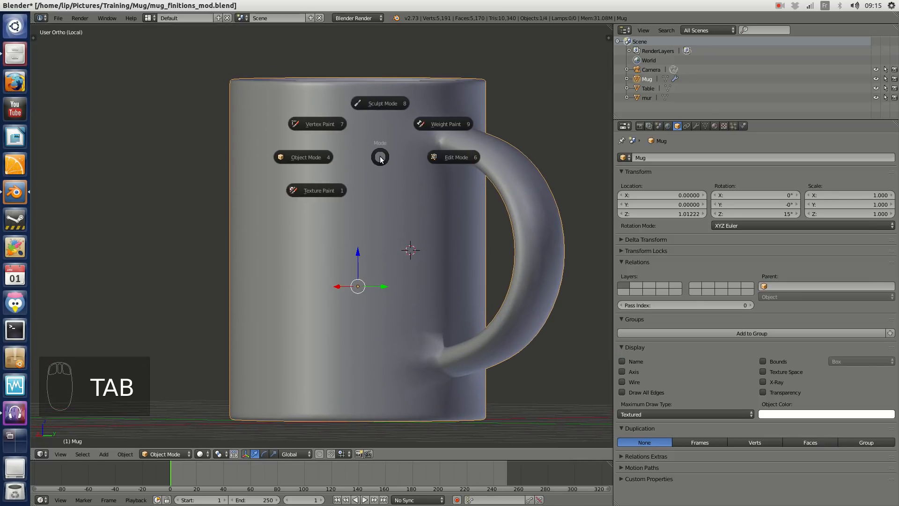
click(314, 191)
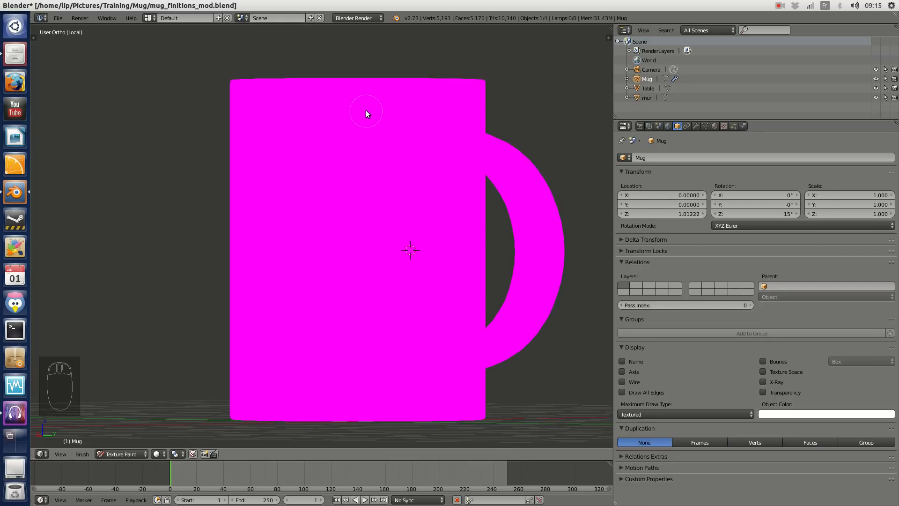
middle_drag(419, 95, 473, 94)
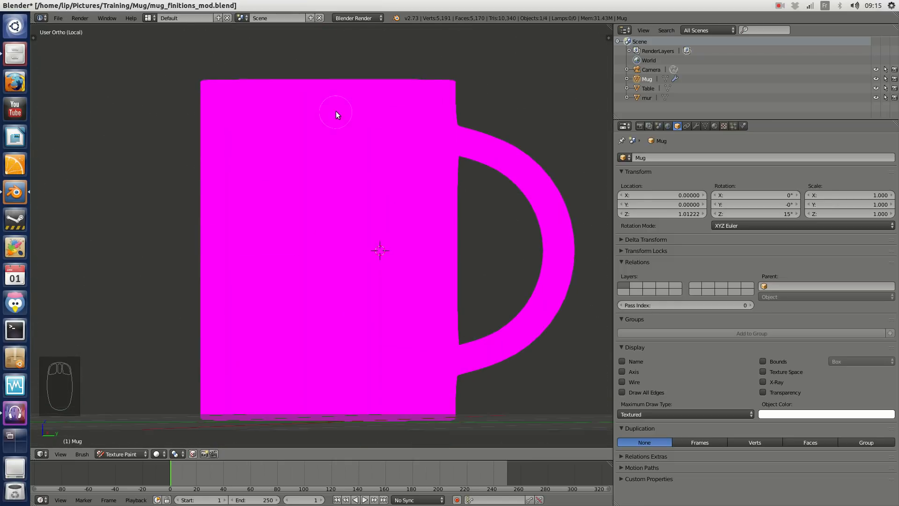
Step: Set the texture painting mode to Image and assign diffuse_mug as the canvas image
key(t)
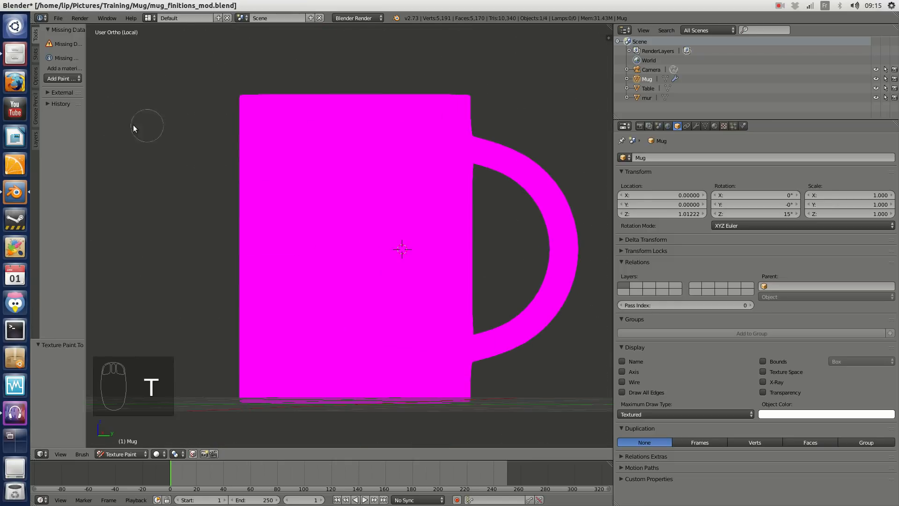
drag(85, 128, 235, 129)
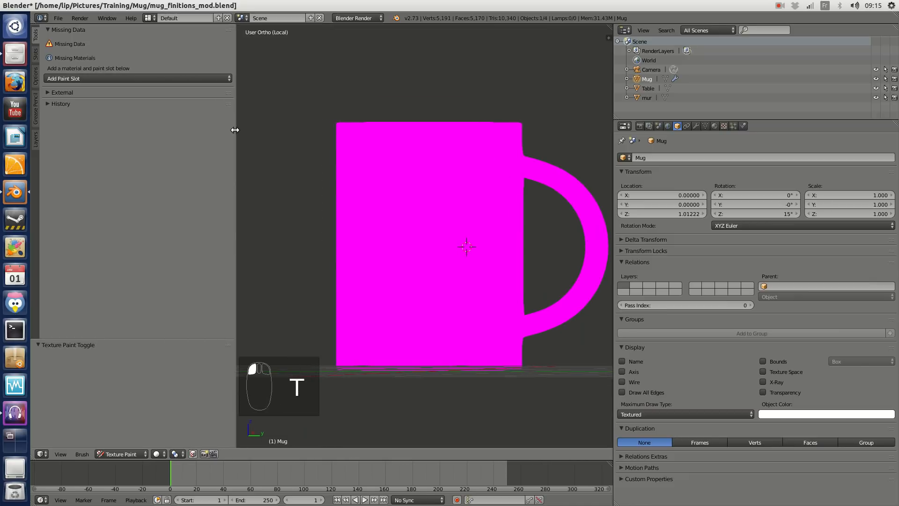
click(35, 57)
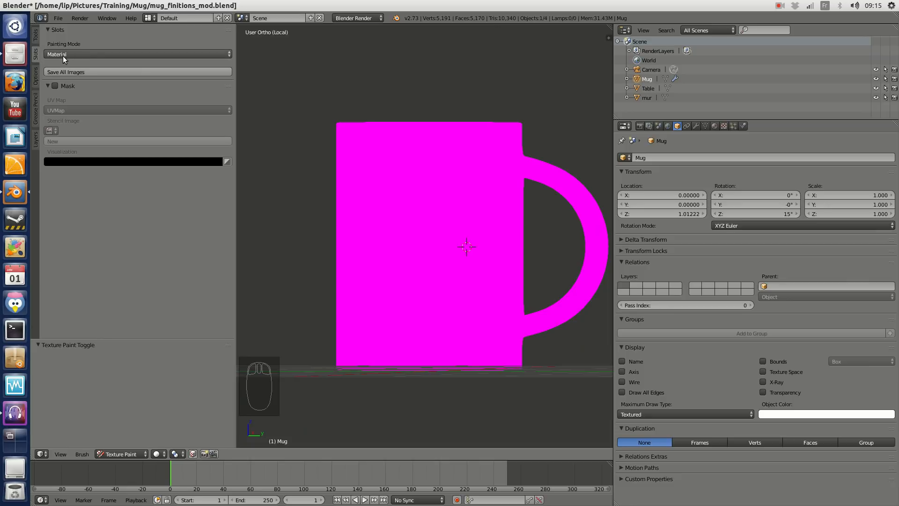
click(85, 54)
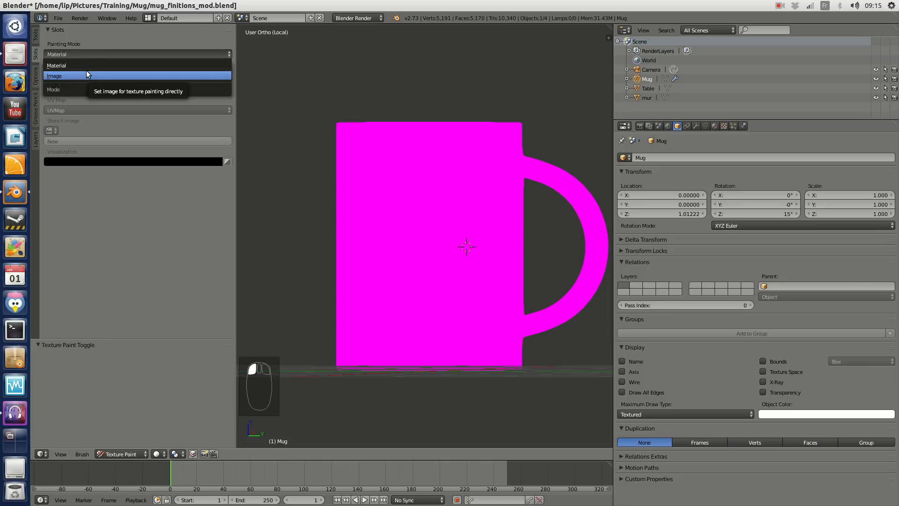
click(85, 74)
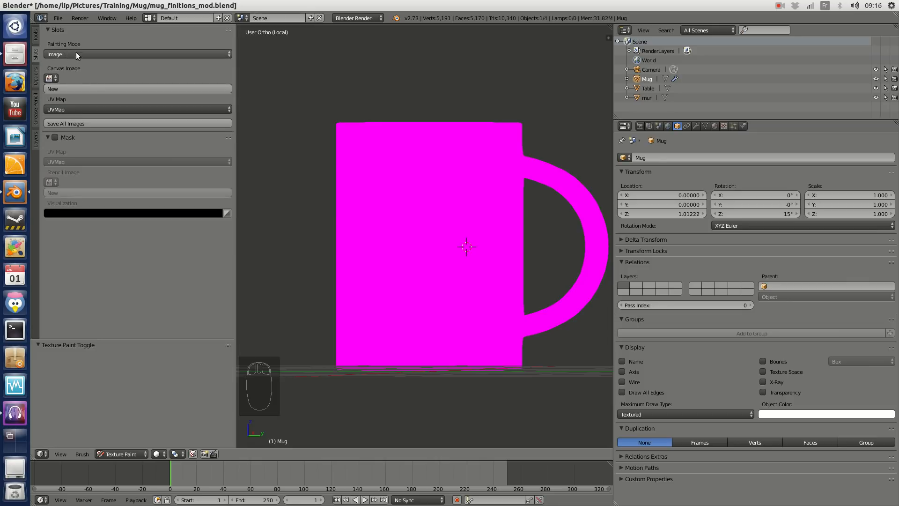
click(52, 78)
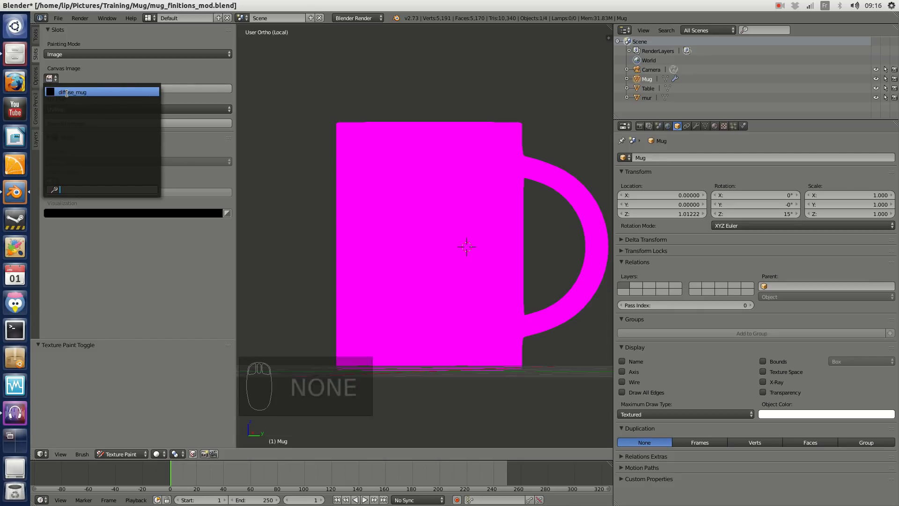
click(66, 92)
middle_drag(549, 105, 387, 157)
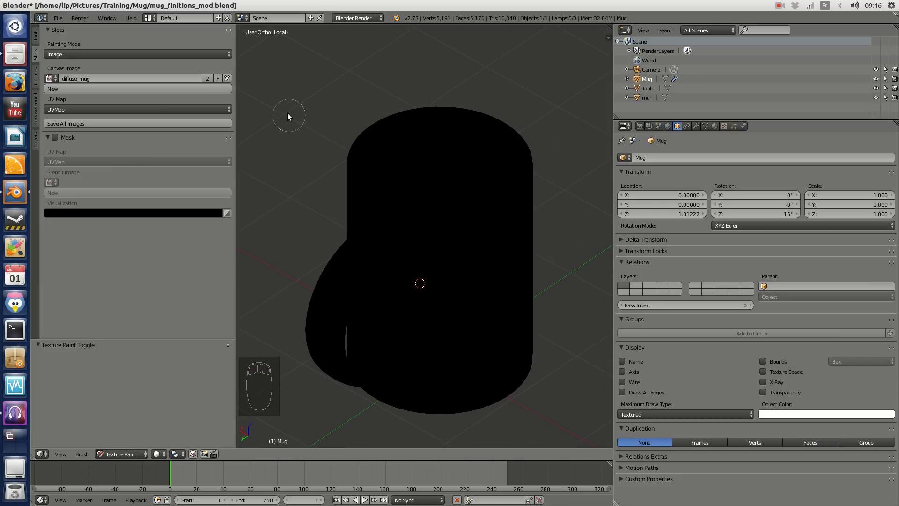
Step: Show the texture paint brush settings and frame the whole mug in the right orthographic view
click(35, 37)
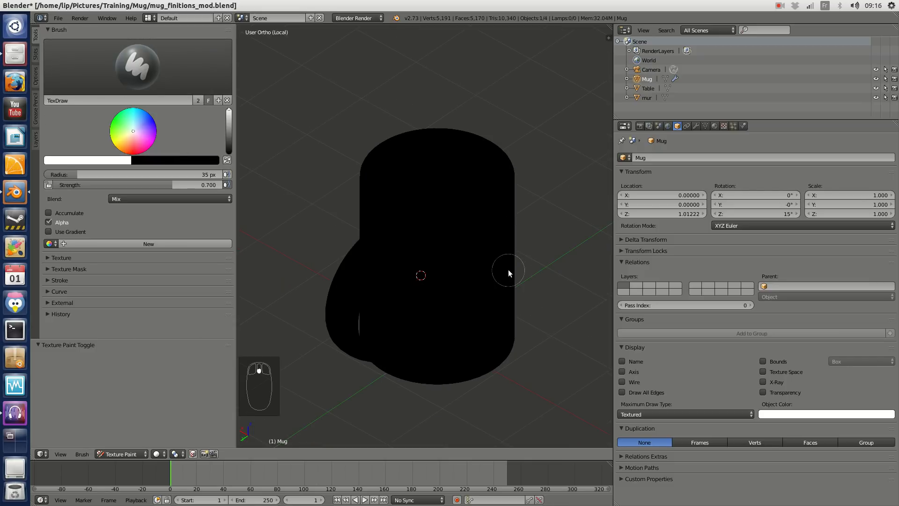
scroll(508, 272, down, 4)
scroll(503, 267, up, 3)
key(KP_3)
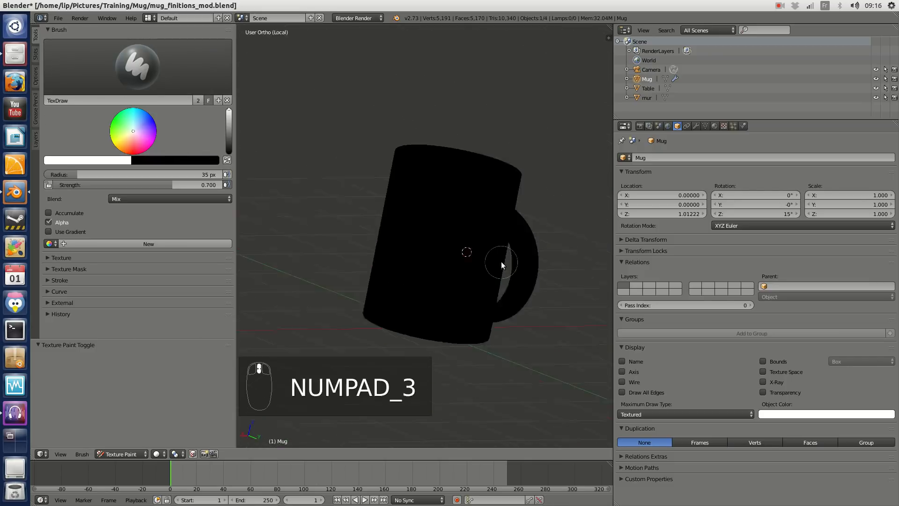
scroll(509, 254, up, 3)
scroll(481, 251, up, 2)
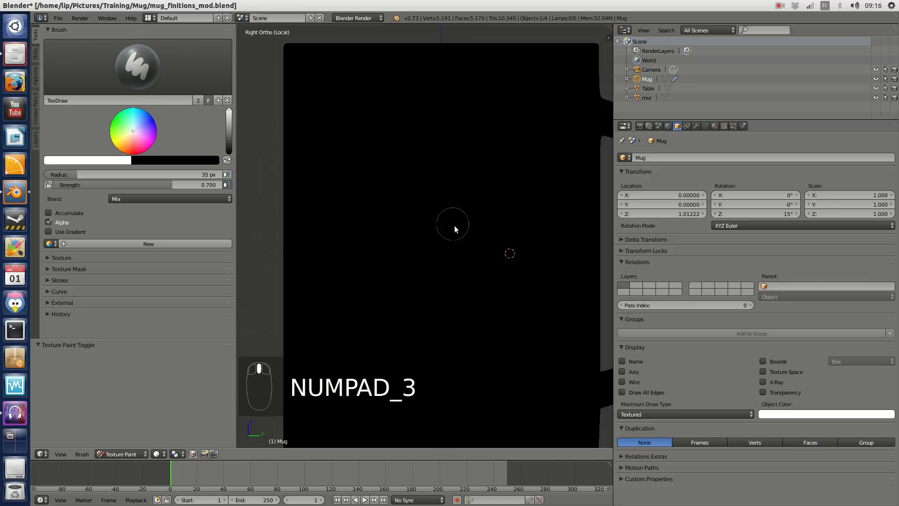
scroll(474, 243, down, 3)
shift+middle_drag(463, 225, 438, 199)
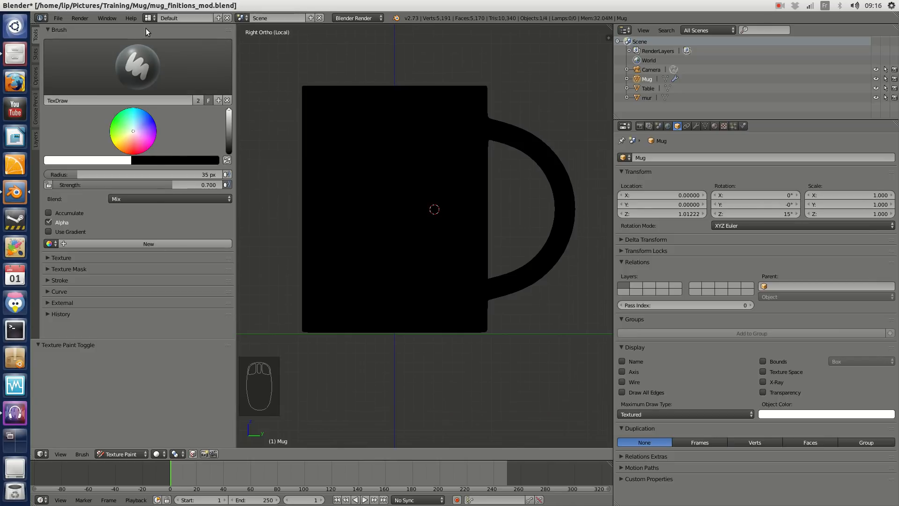
Step: Set the TexDraw brush colour to a pale lilac and enlarge the brush settings area
click(116, 72)
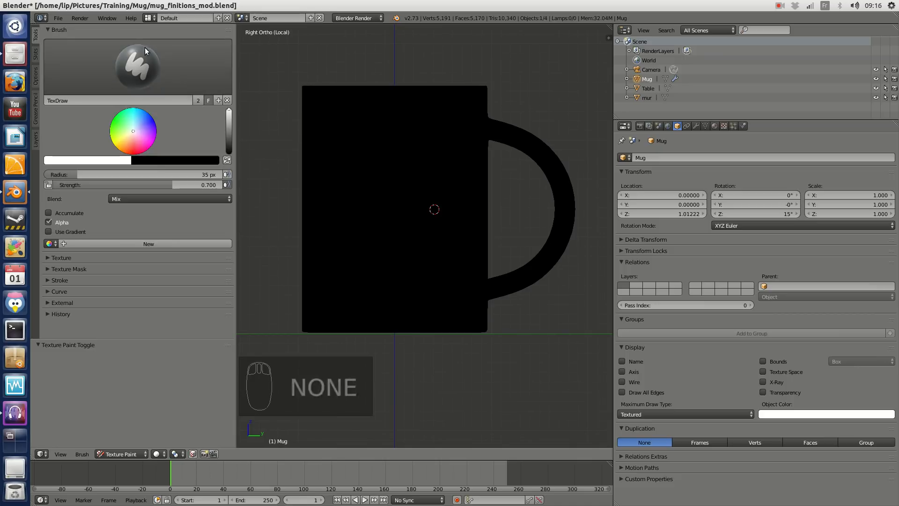
click(127, 124)
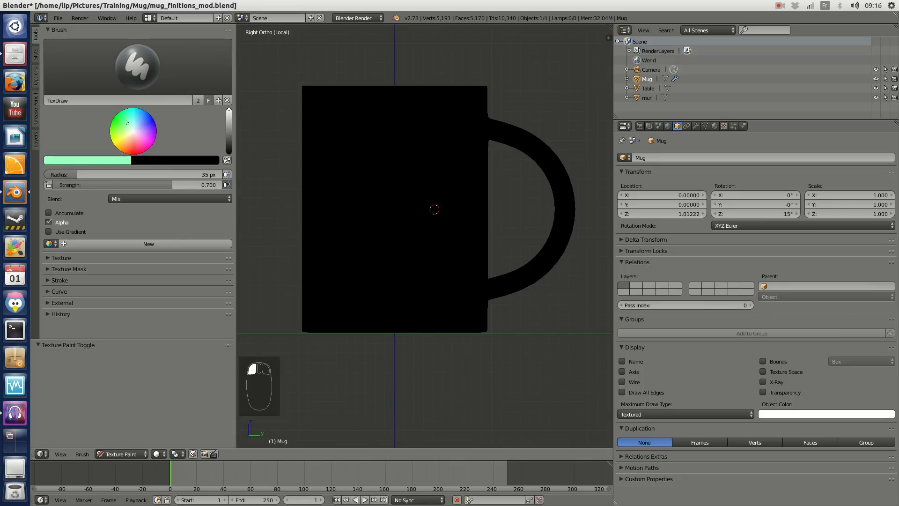
drag(128, 124, 138, 132)
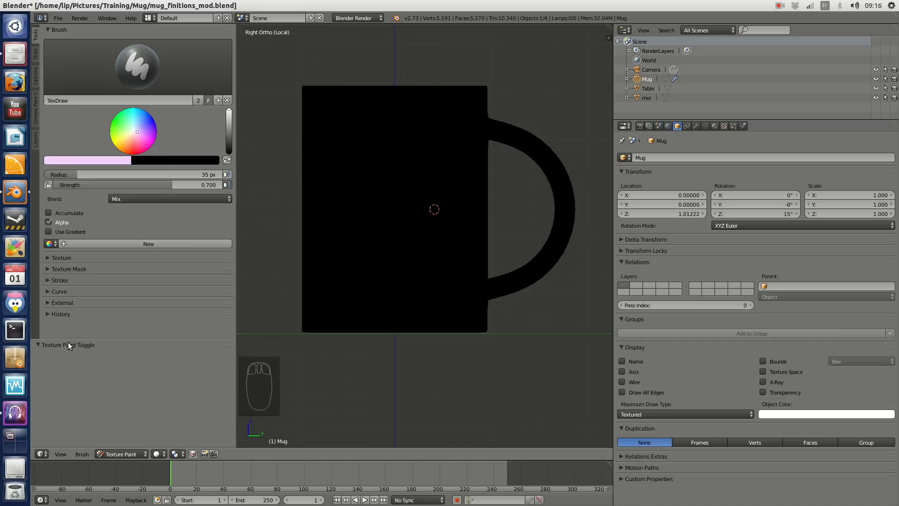
drag(69, 340, 75, 421)
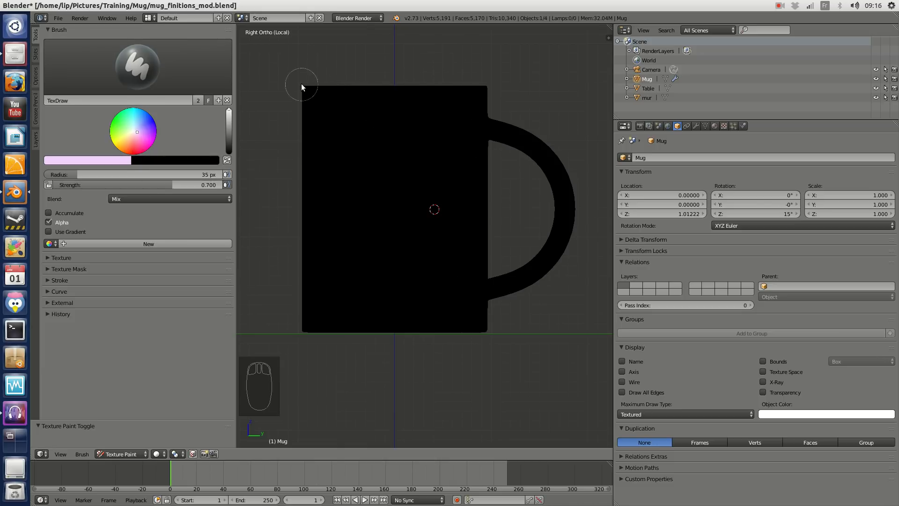
Step: Switch from the TexDraw brush to the Fill brush and set its colour to a light cream
middle_drag(473, 134, 381, 117)
click(185, 68)
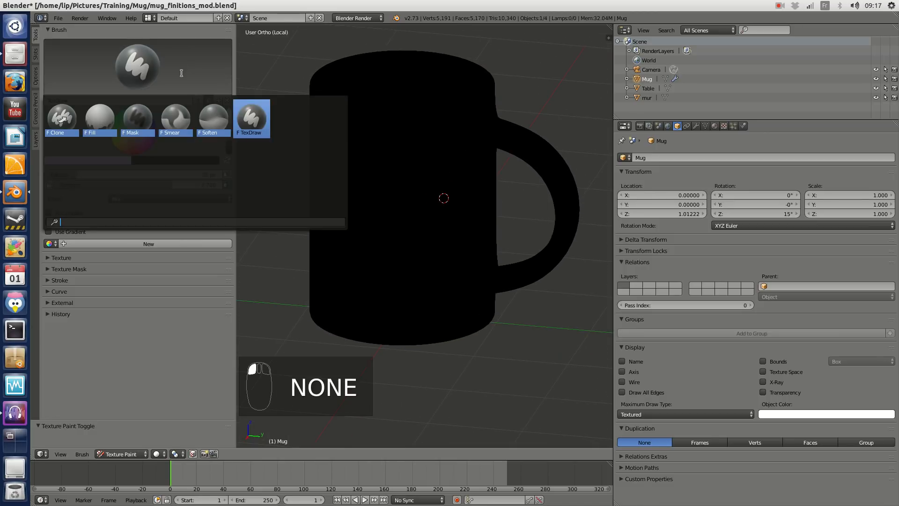
click(109, 114)
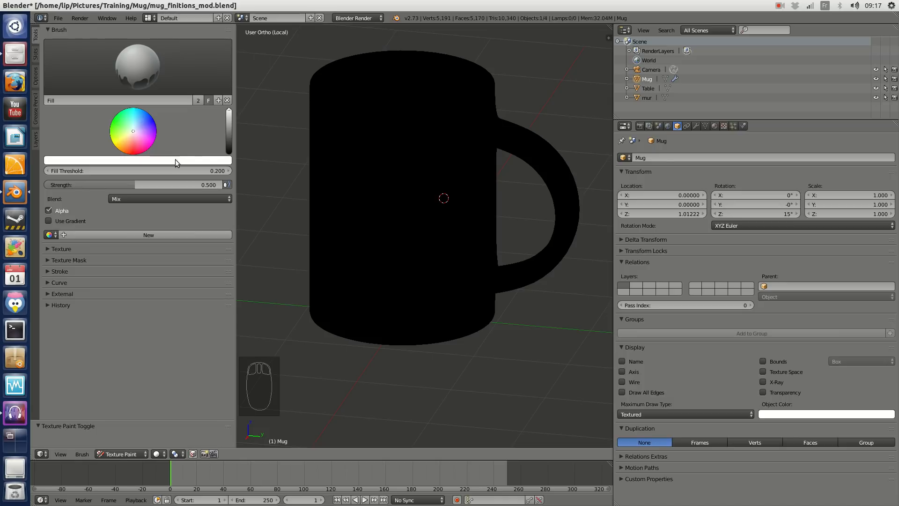
middle_drag(459, 106, 280, 80)
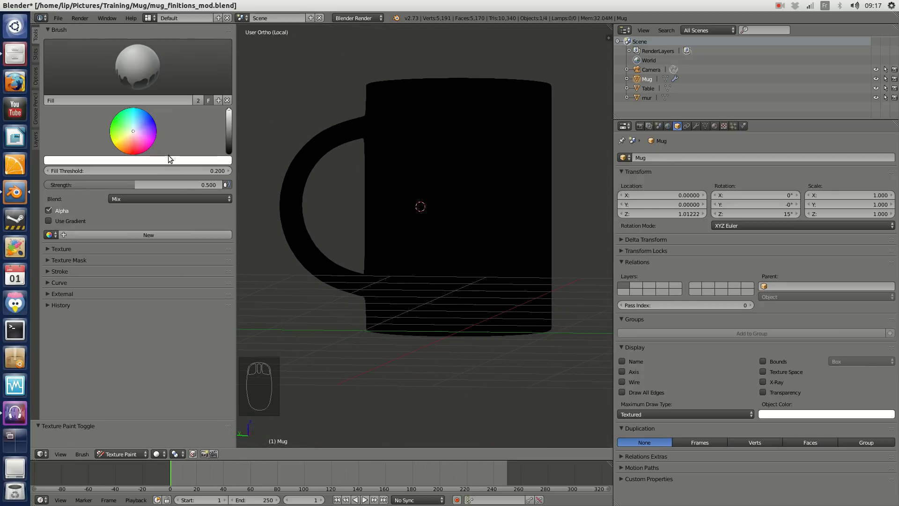
click(133, 160)
drag(82, 69, 79, 72)
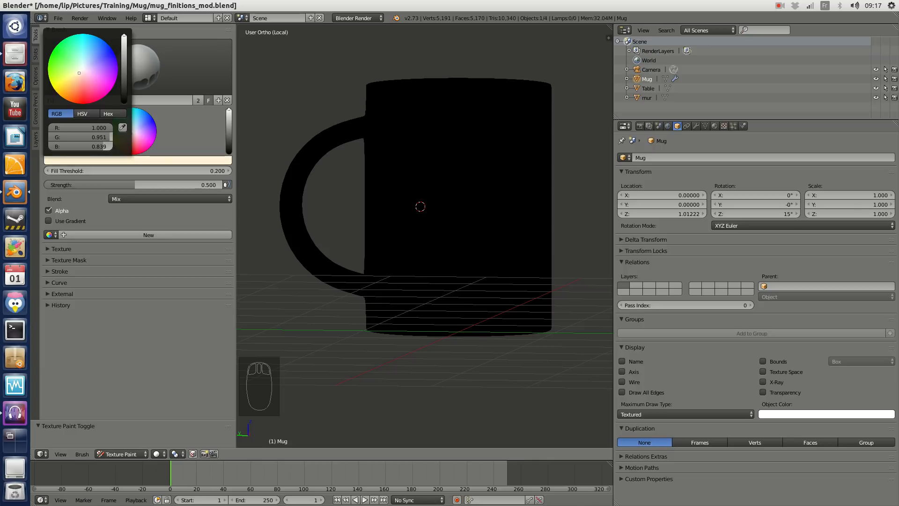
drag(79, 72, 79, 75)
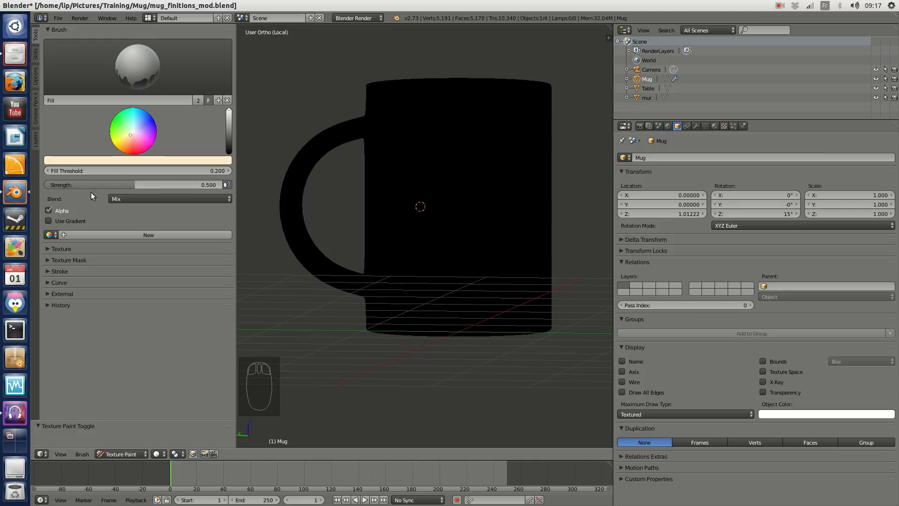
Step: Set the Fill brush strength to 1.000, fill the mug with the cream colour and check its rim and handle
drag(133, 184, 231, 187)
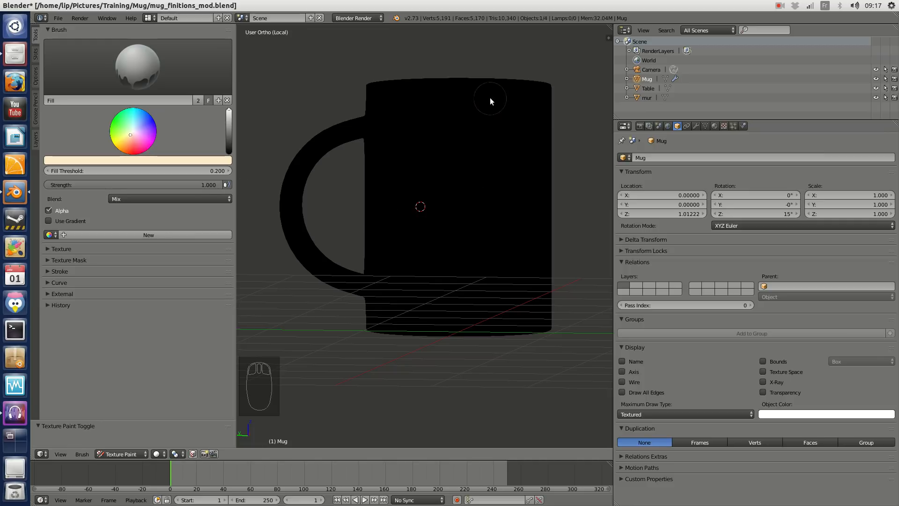
click(488, 111)
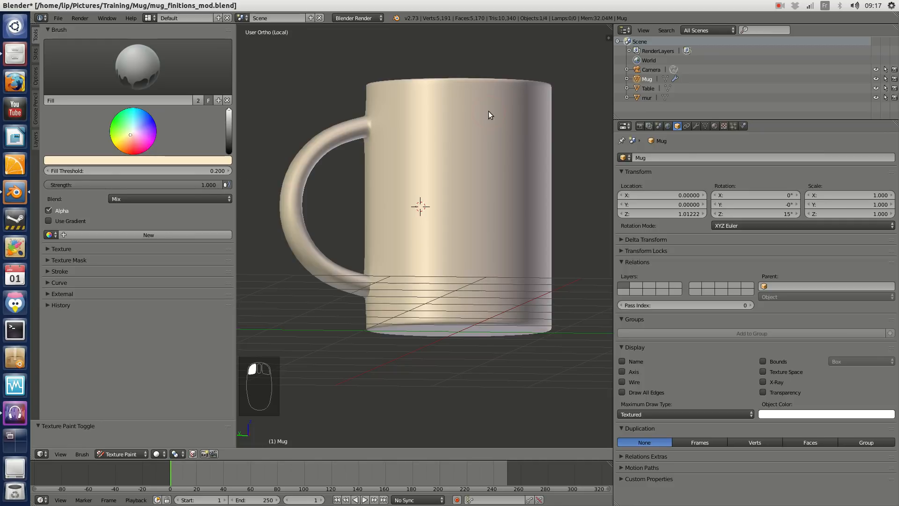
middle_drag(490, 100, 299, 114)
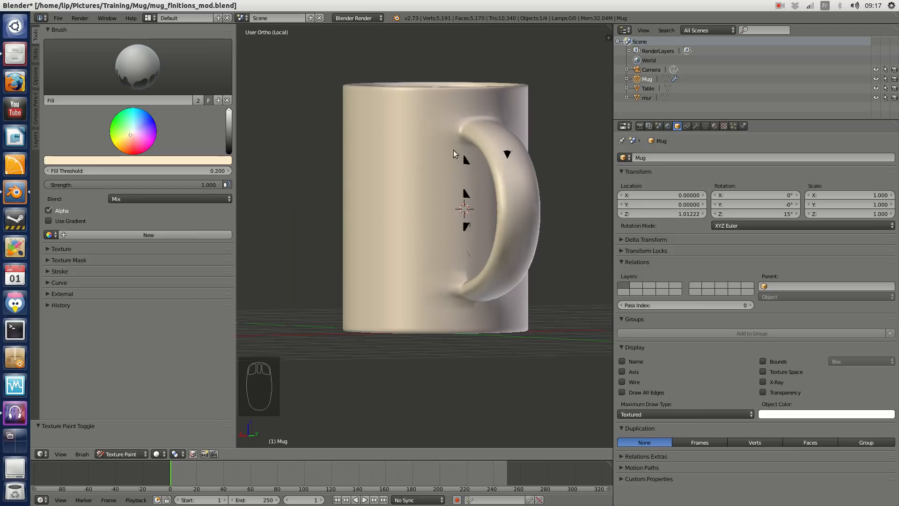
middle_drag(520, 107, 394, 192)
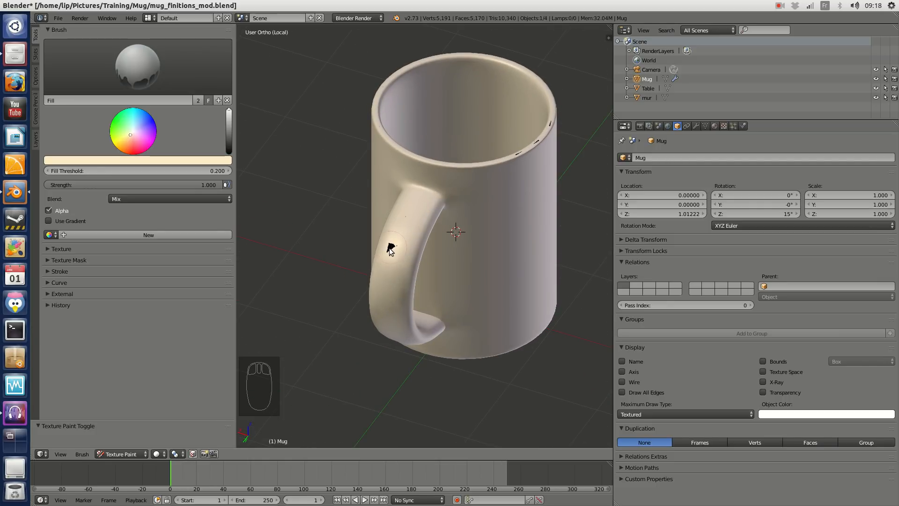
middle_drag(390, 251, 483, 162)
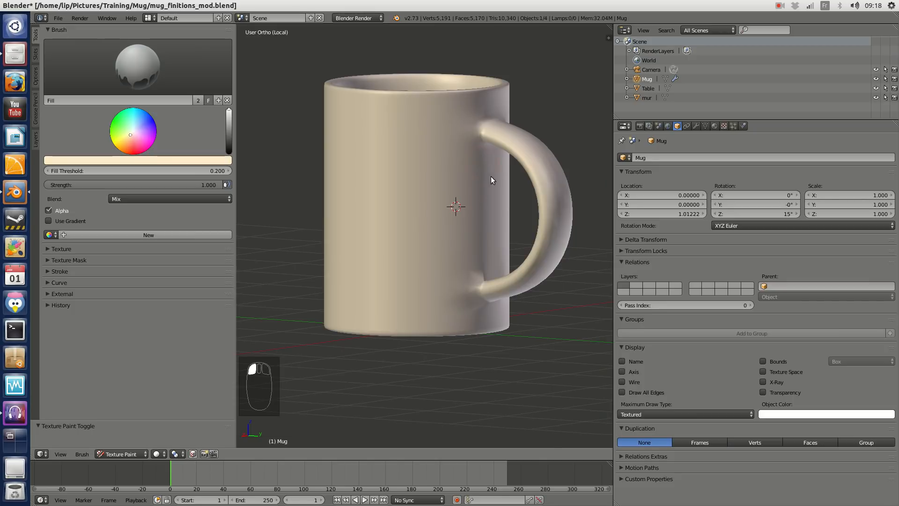
middle_drag(530, 229, 430, 165)
scroll(562, 152, down, 2)
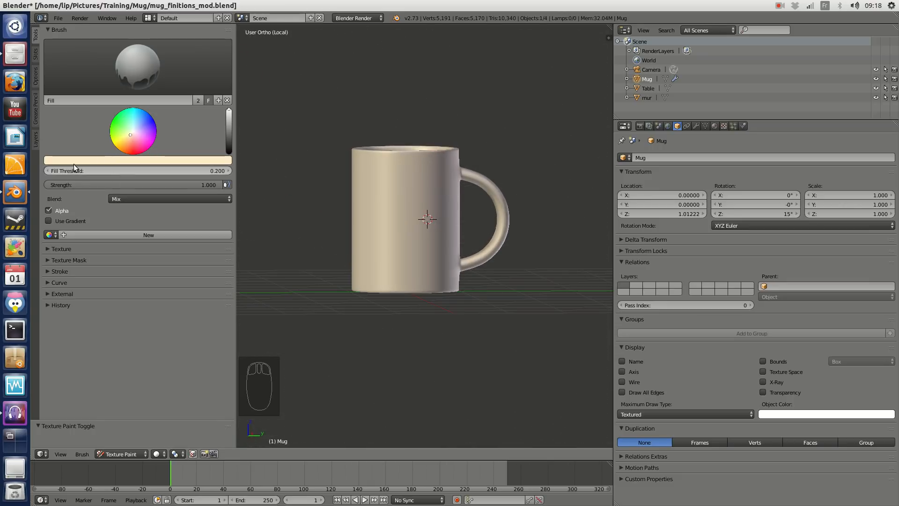
Step: Lighten the fill colour to a paler cream, refill the mug and inspect it from several sides
click(133, 135)
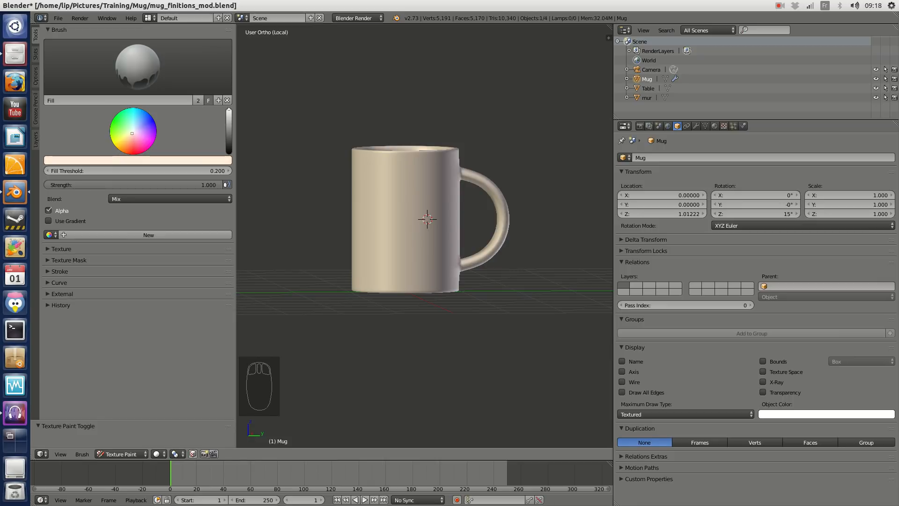
click(423, 207)
middle_drag(434, 134, 426, 196)
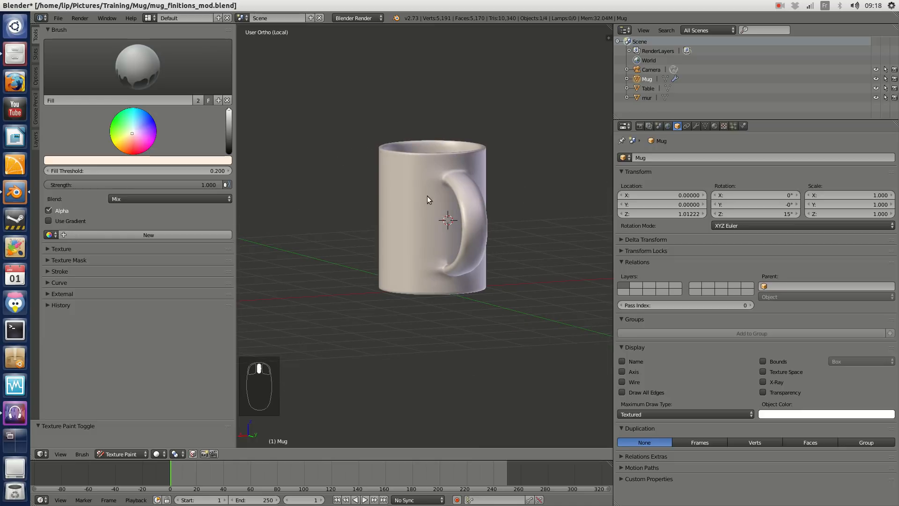
middle_drag(489, 253, 470, 244)
scroll(470, 244, up, 3)
middle_drag(521, 196, 562, 181)
scroll(385, 259, down, 4)
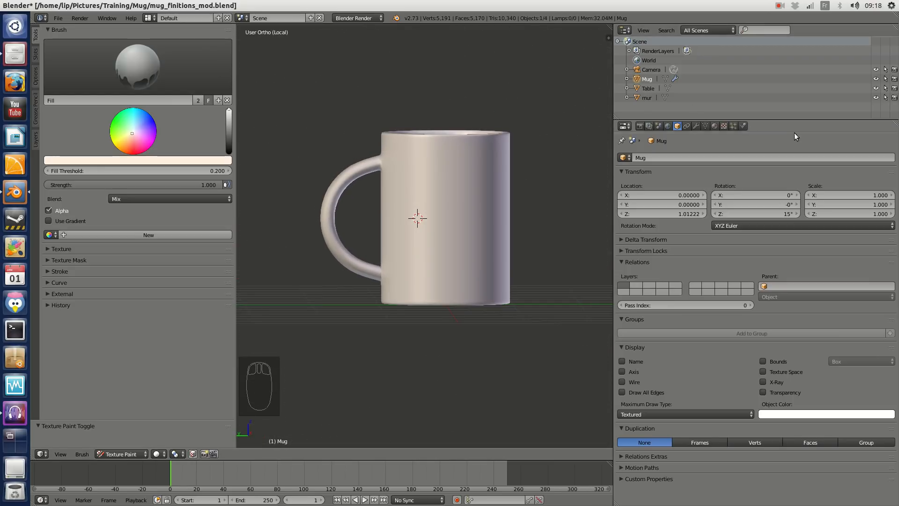
Step: Enlarge the outliner area and change it to a UV/Image Editor
drag(800, 119, 824, 185)
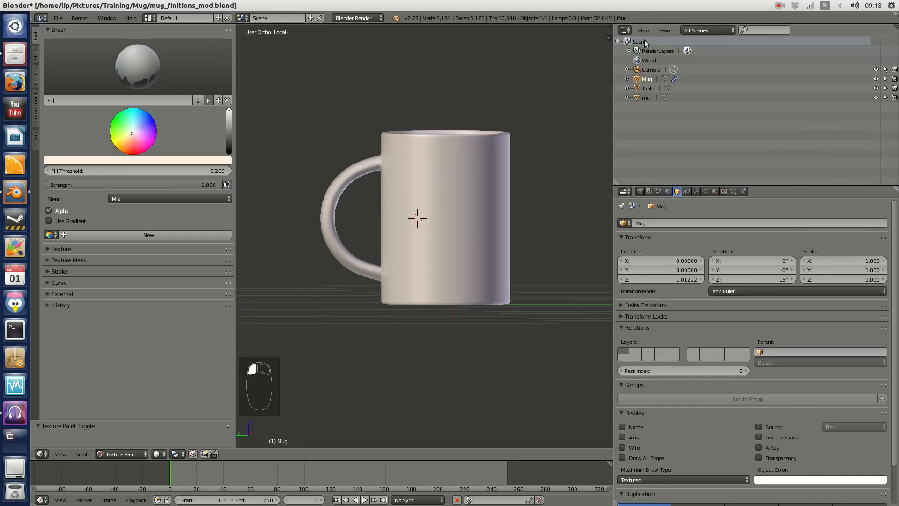
click(622, 30)
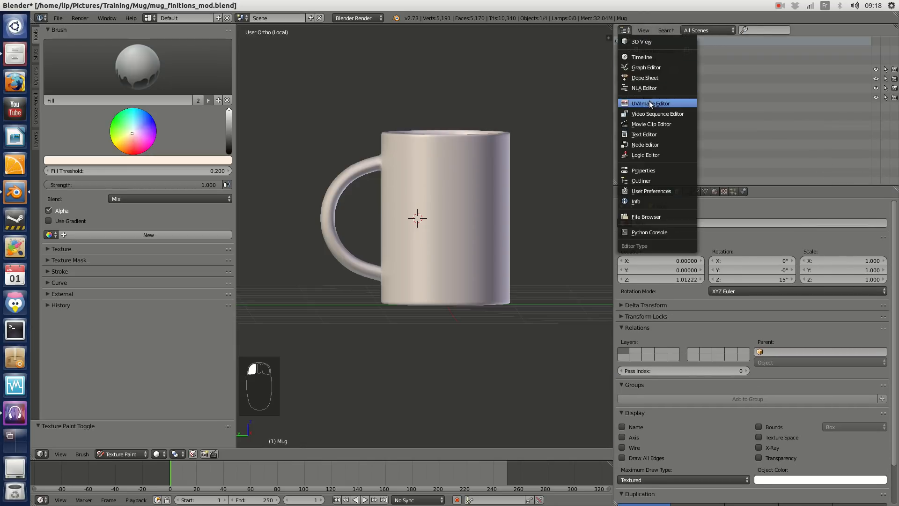
click(651, 106)
click(625, 30)
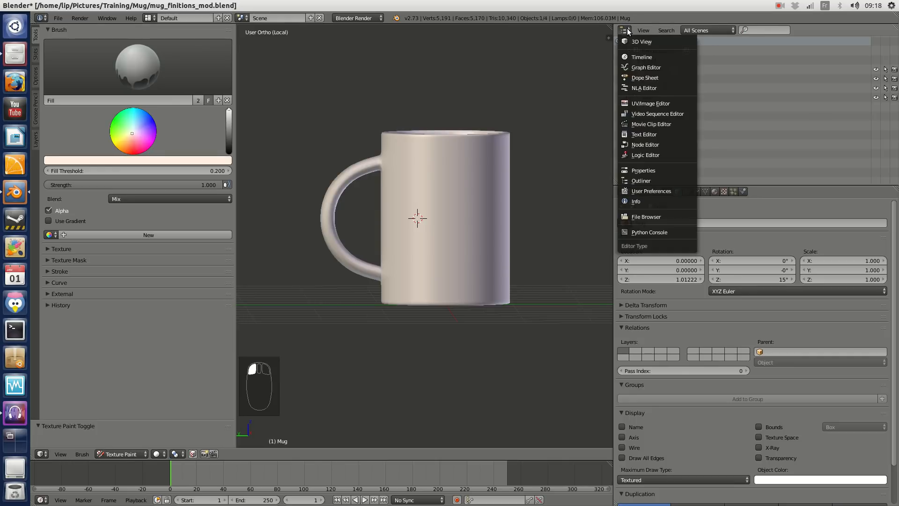
click(654, 105)
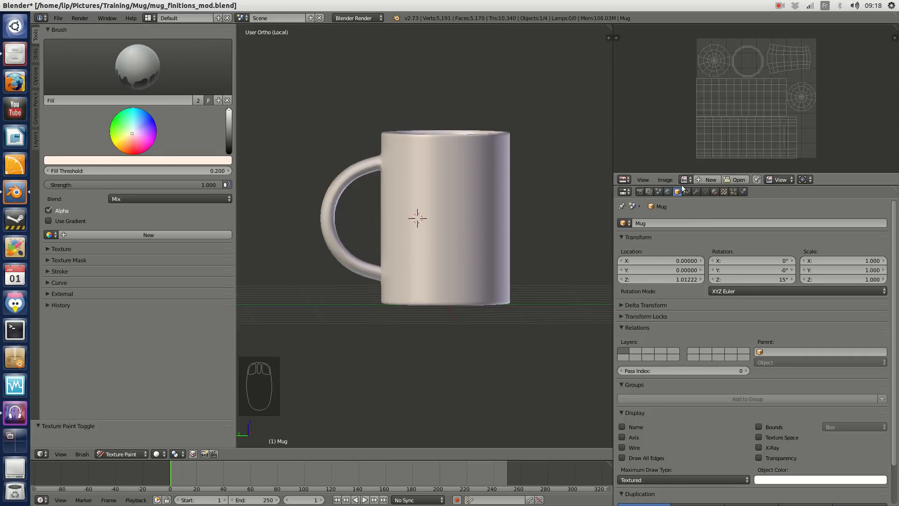
Step: Switch the image editor to Paint mode and display the whole diffuse_mug image in it
click(780, 180)
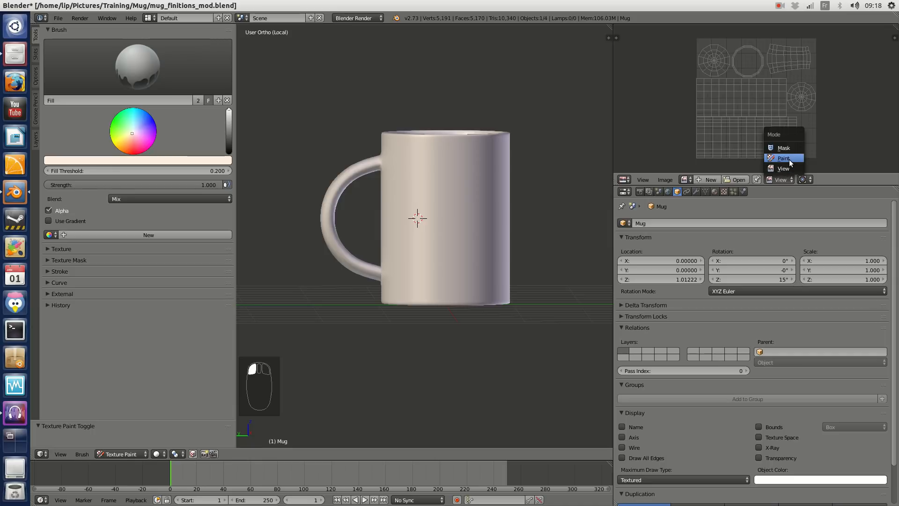
click(789, 159)
click(708, 179)
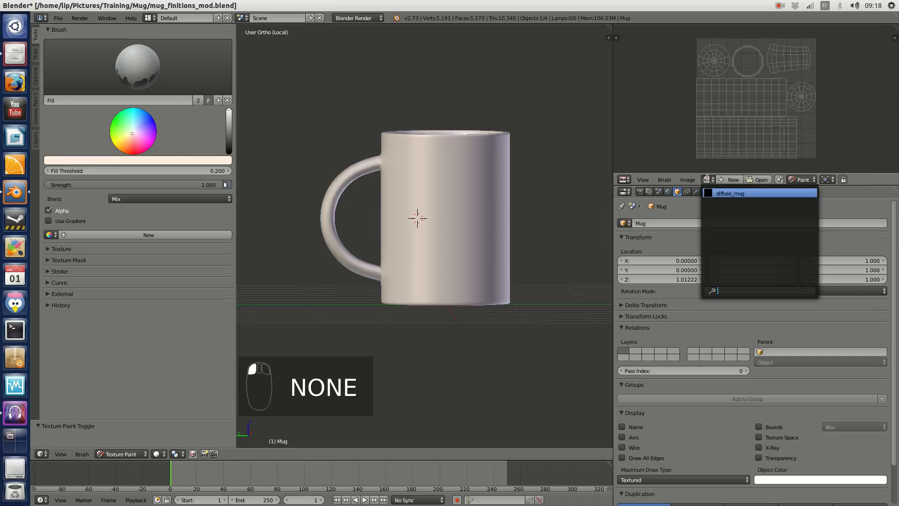
click(719, 193)
scroll(751, 91, down, 3)
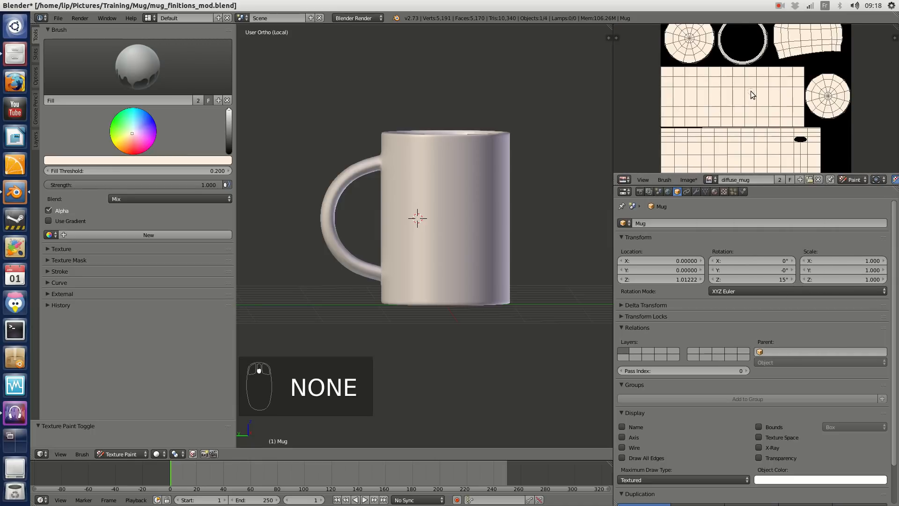
scroll(752, 90, down, 1)
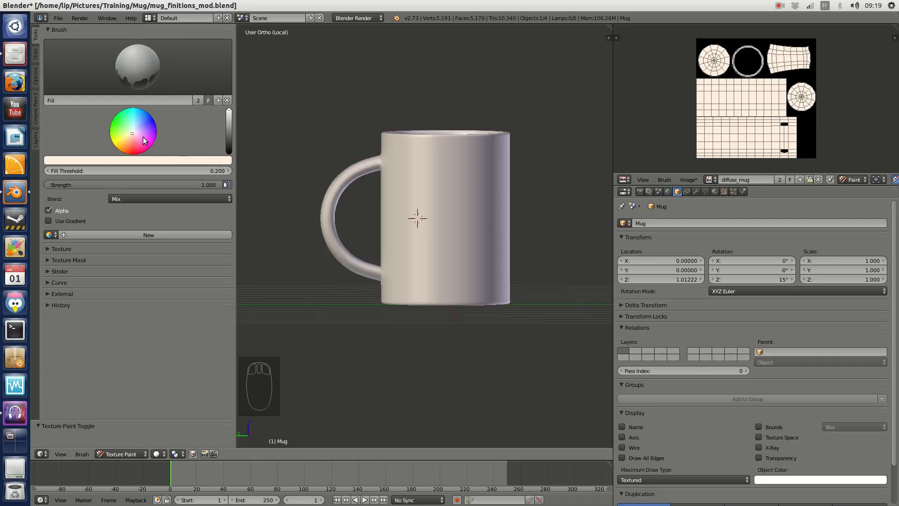
Step: Shift the fill colour to a warm near-white and refill the mug, including around its handle
drag(132, 135, 133, 133)
click(445, 216)
middle_drag(348, 183, 406, 206)
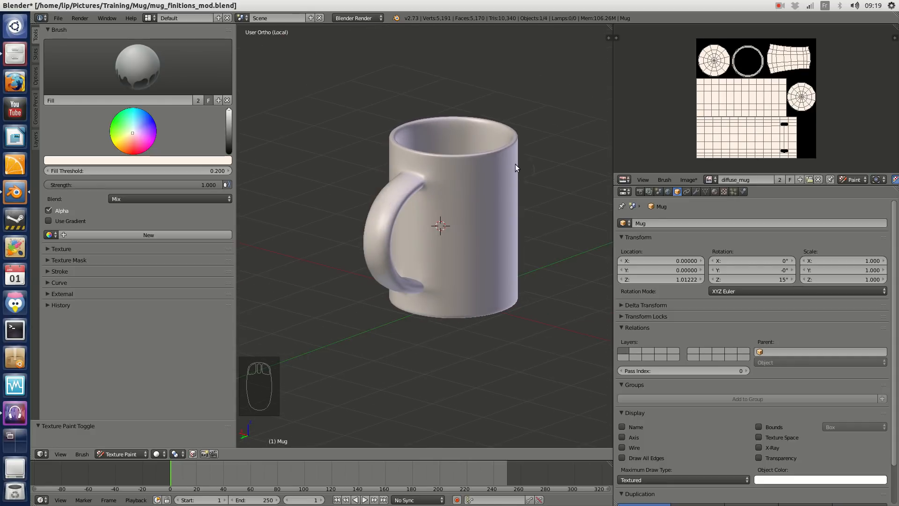
scroll(515, 167, up, 2)
click(425, 173)
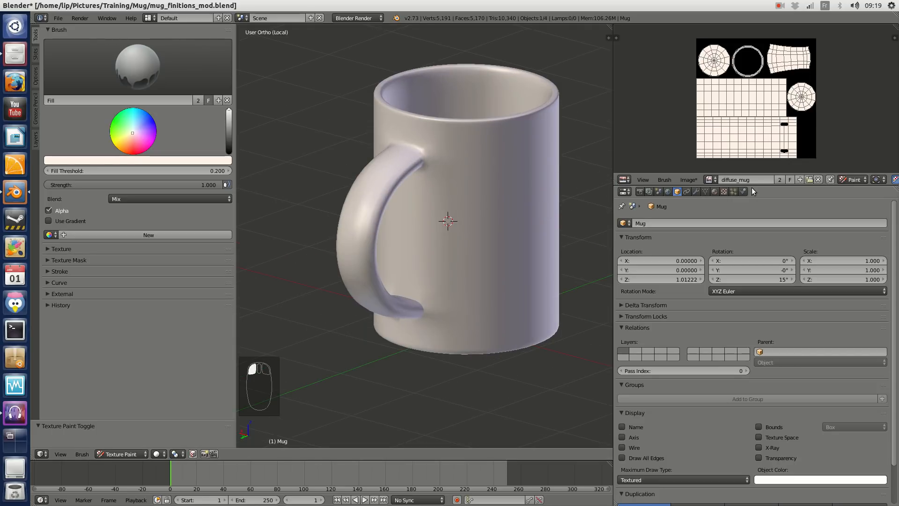
Step: Enlarge the properties editor over the image editor and show the texture settings for Brush
drag(762, 184, 761, 63)
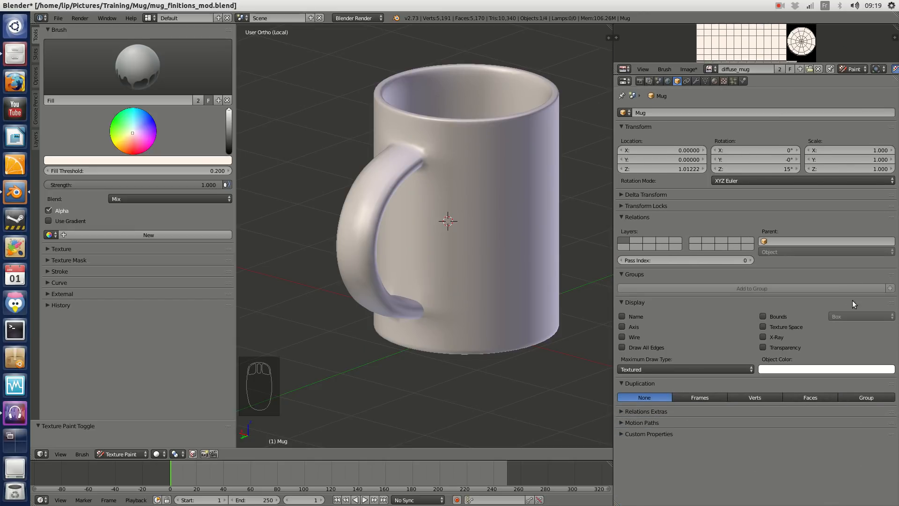
click(723, 80)
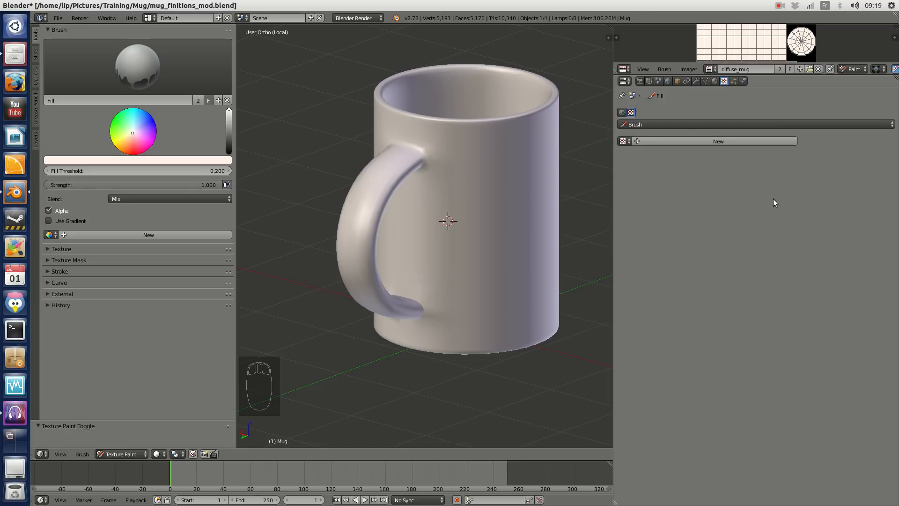
click(683, 124)
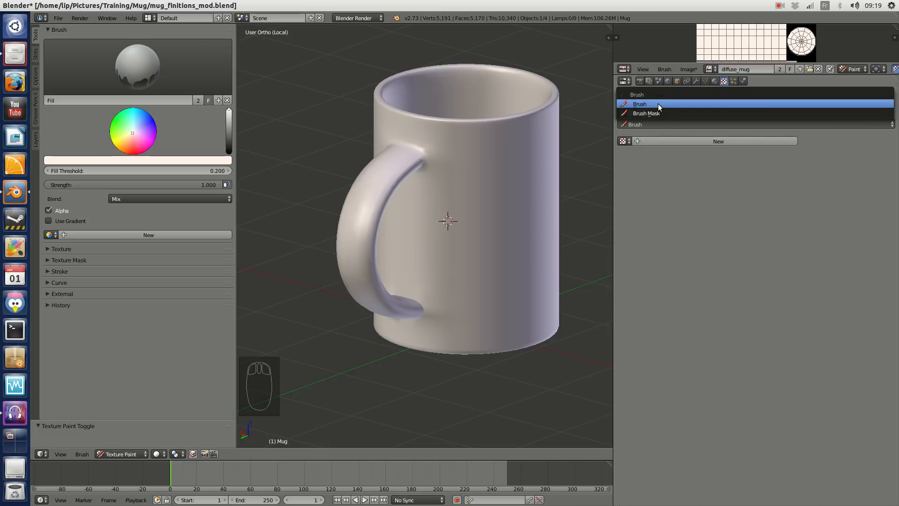
click(727, 125)
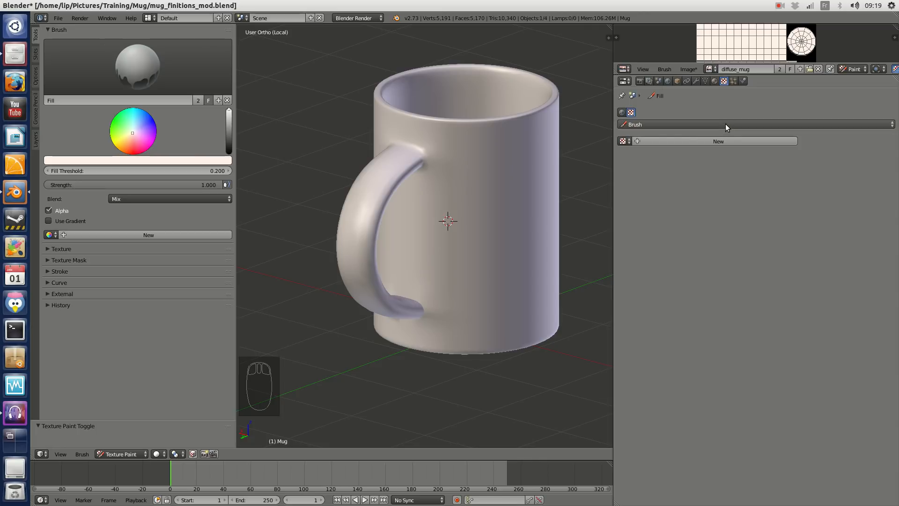
click(726, 123)
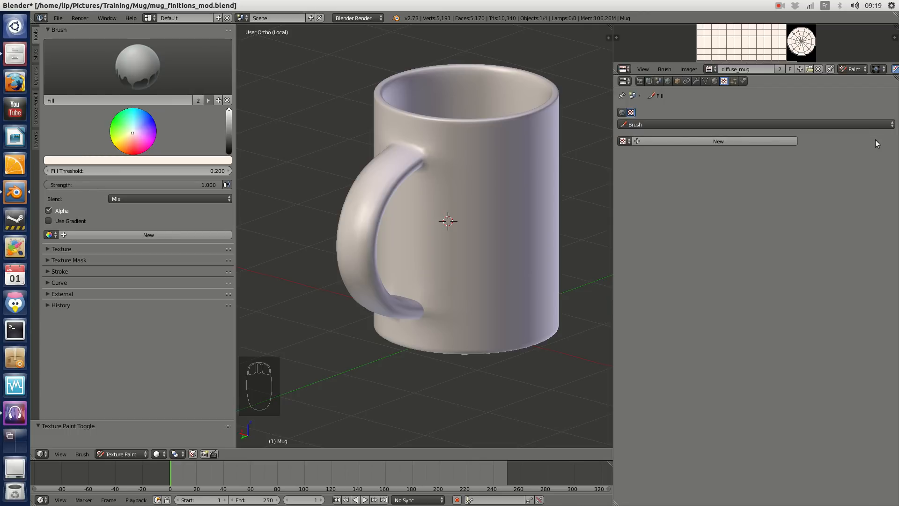
click(859, 144)
click(677, 123)
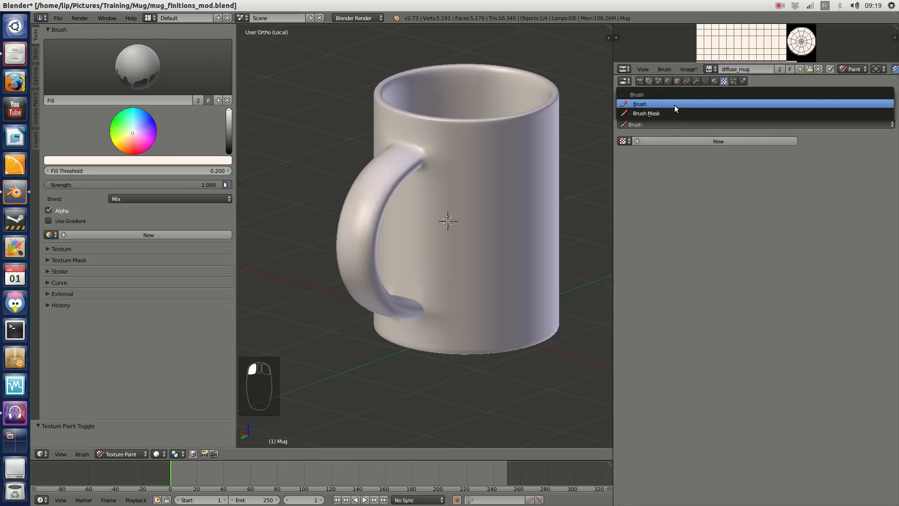
click(675, 105)
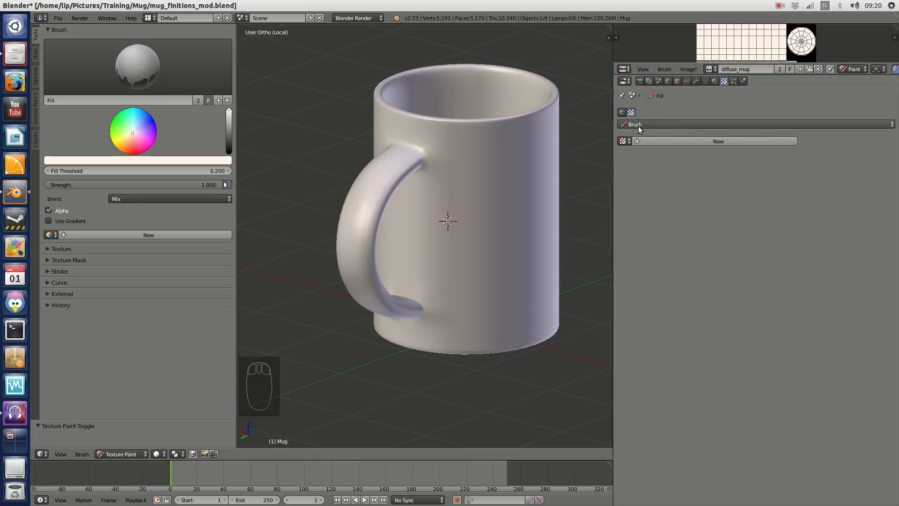
Step: Create a brush texture named logo and load logo_xlarge.png as its image
click(727, 142)
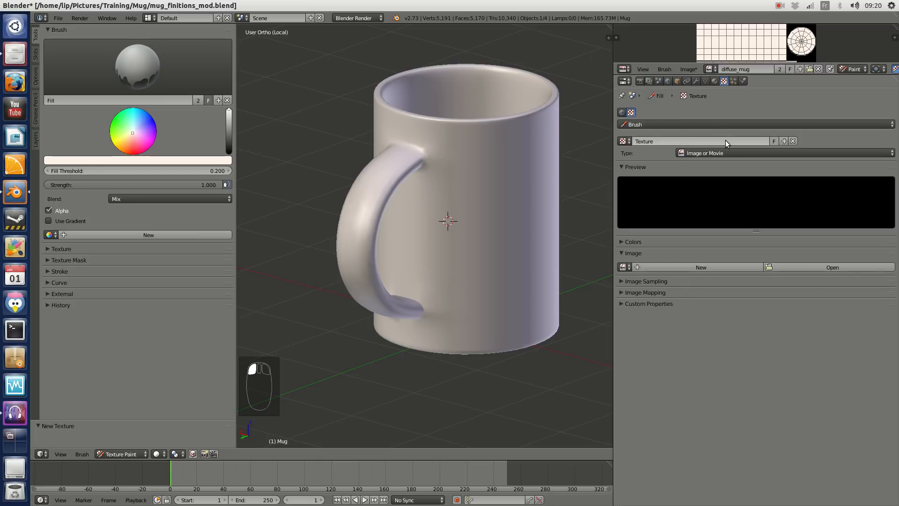
click(706, 142)
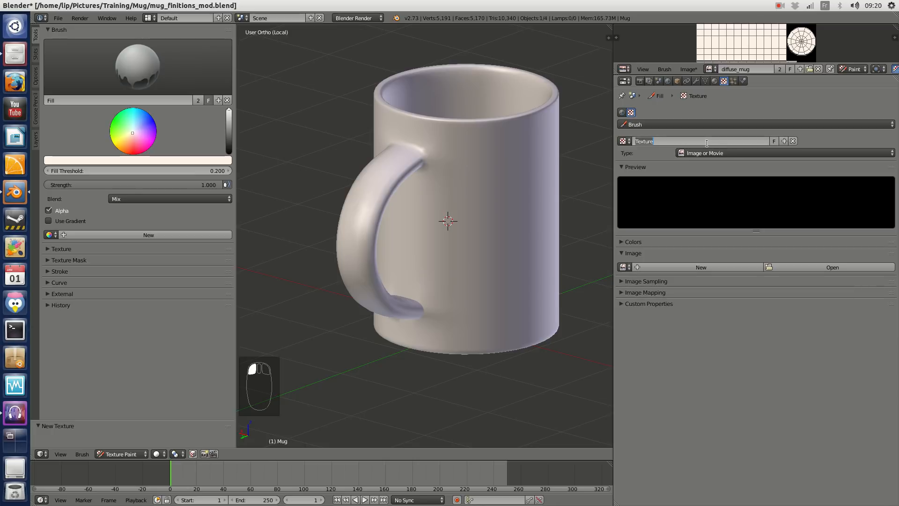
text(logo)
key(Return)
click(819, 268)
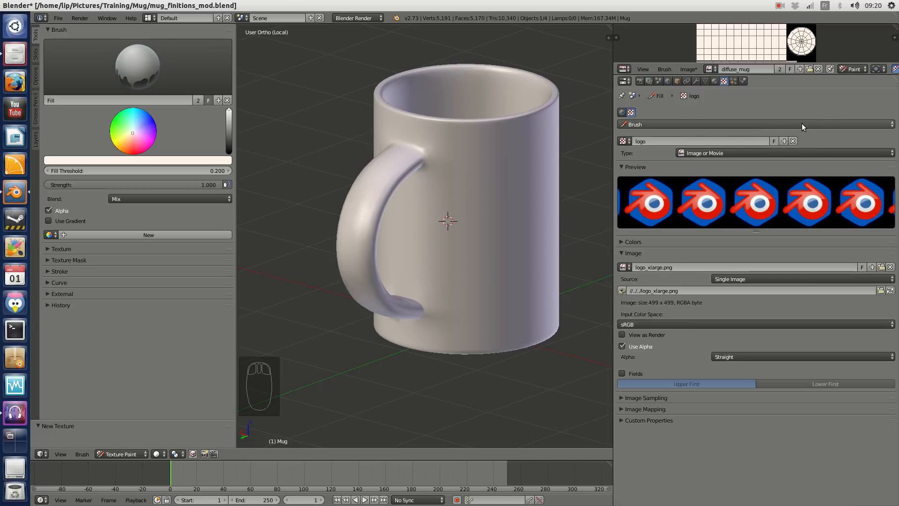
Step: Duplicate the logo texture as blenderfrance_text and load blender_france_text.png as its image
click(785, 140)
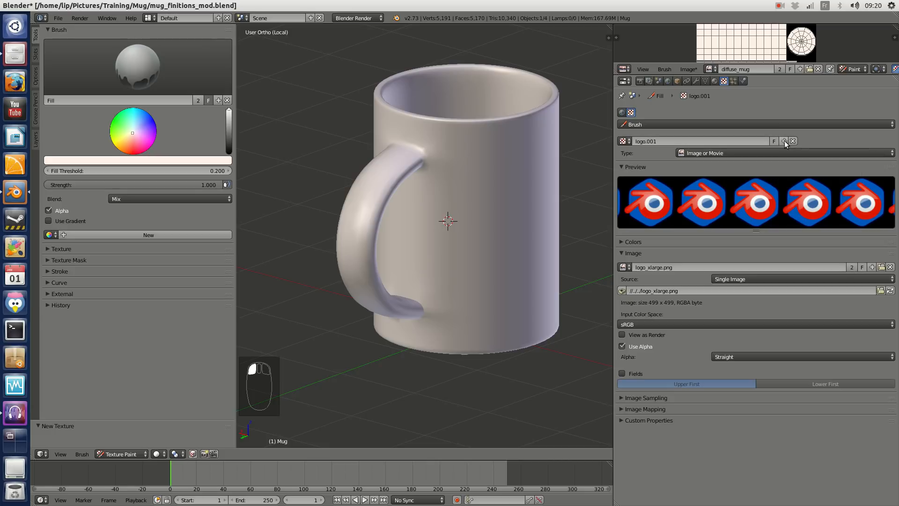
click(717, 140)
text(blende)
text(rfrance_tes)
key(BackSpace)
text(xt)
key(Return)
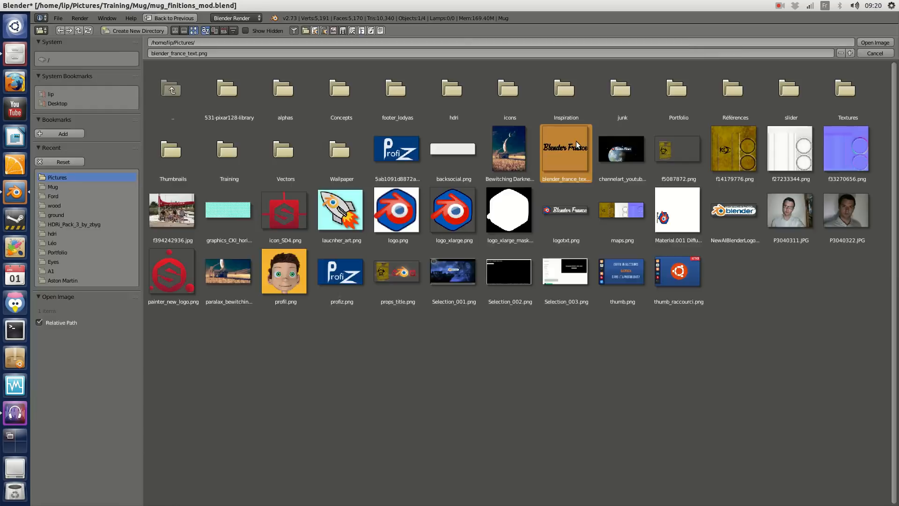
double_click(576, 142)
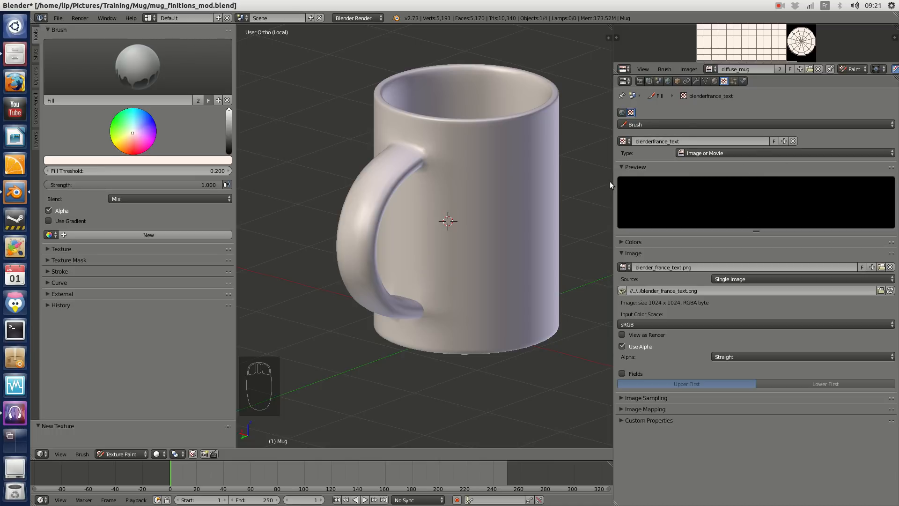
Step: Maximize the 3D view and frame the whole mug in right orthographic view
drag(614, 185, 681, 218)
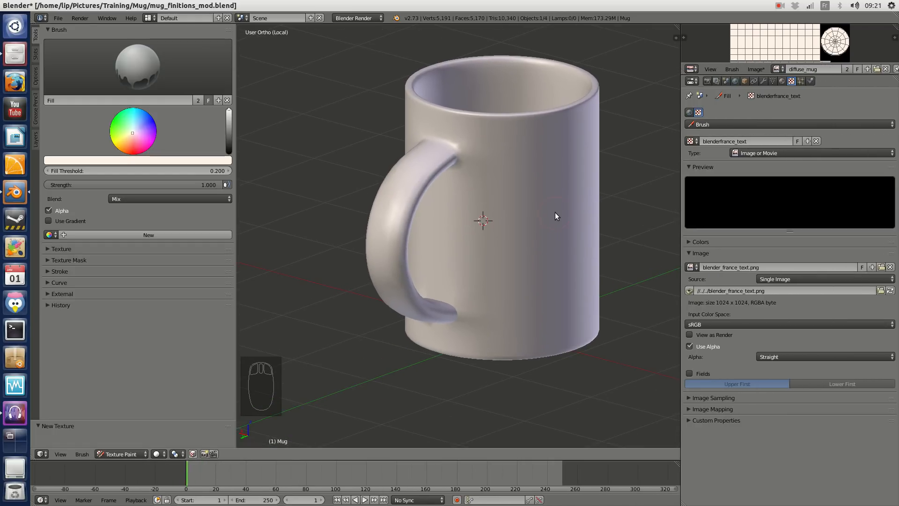
key(shift+space)
scroll(571, 209, down, 4)
middle_drag(614, 203, 558, 196)
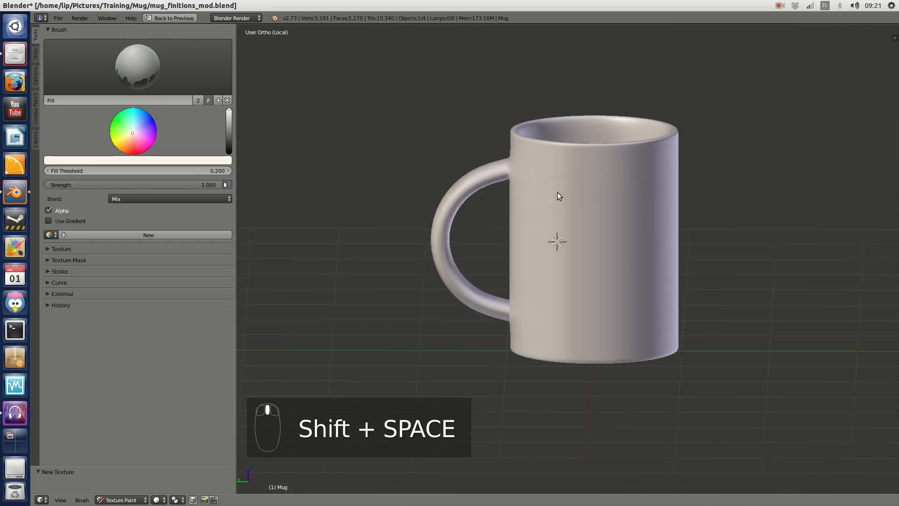
key(KP_3)
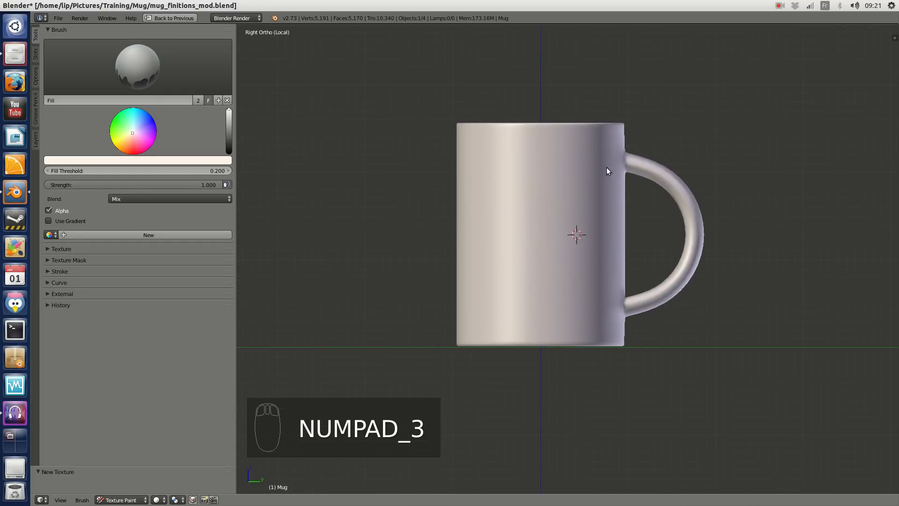
scroll(634, 179, up, 2)
shift+middle_drag(727, 172, 701, 177)
scroll(601, 167, up, 1)
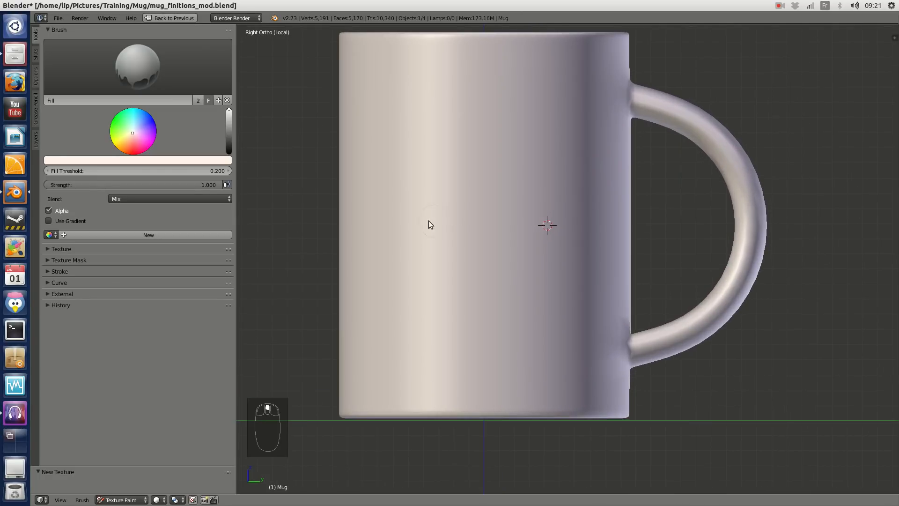
shift+middle_drag(513, 193, 538, 210)
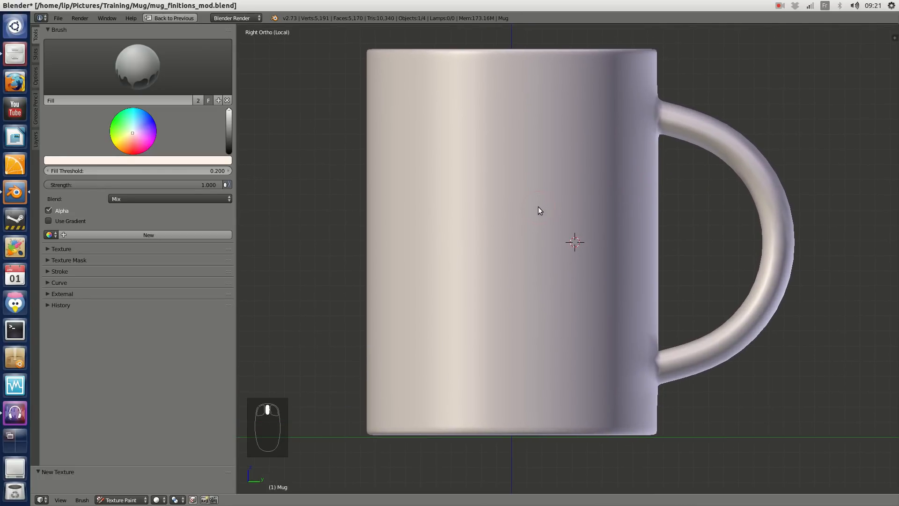
Step: Switch to the TexDraw brush and set its colour to a saturated blue-violet
click(182, 69)
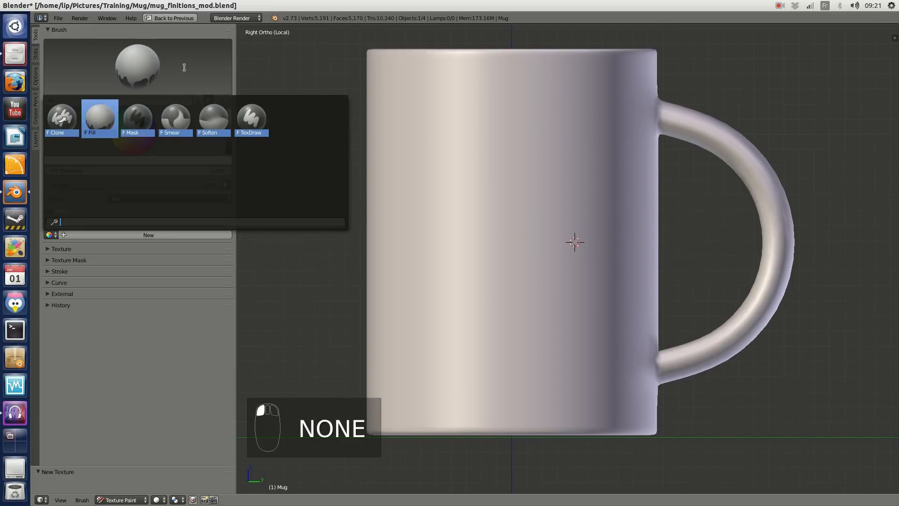
click(259, 116)
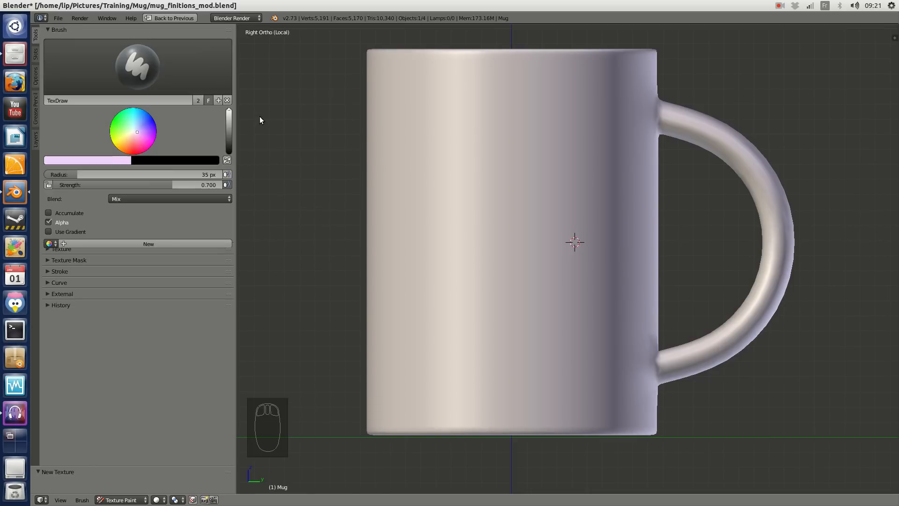
click(144, 128)
drag(144, 127, 151, 124)
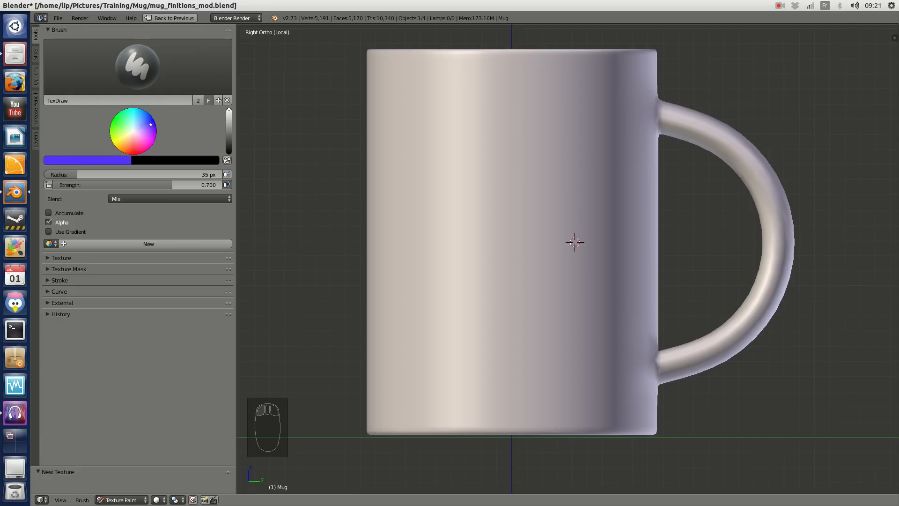
Step: Try freehand blue-violet strokes across the mug's side and undo them
mouse_move(532, 96)
mouse_down()
mouse_move(483, 117)
mouse_move(572, 325)
mouse_move(548, 358)
mouse_up()
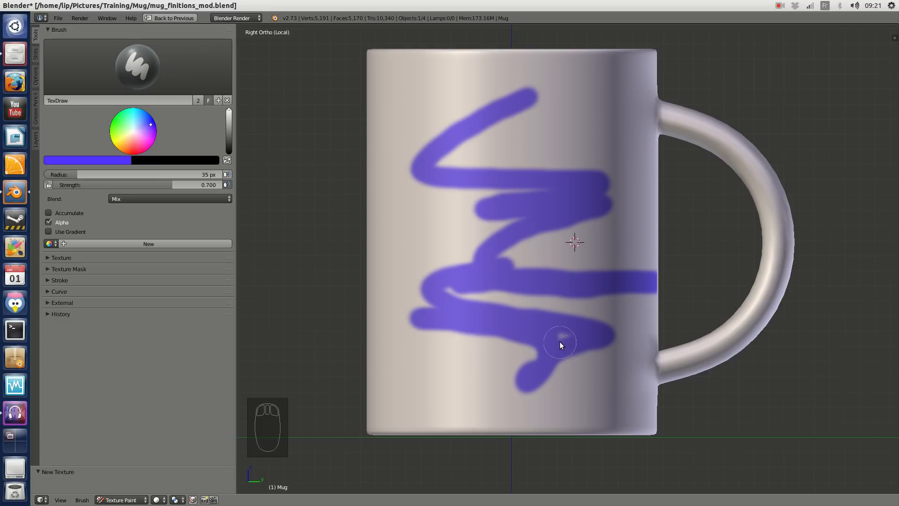
key(ctrl+z)
mouse_move(516, 107)
mouse_down()
mouse_move(438, 194)
mouse_move(564, 279)
mouse_move(499, 283)
mouse_move(508, 281)
mouse_up()
key(ctrl+z)
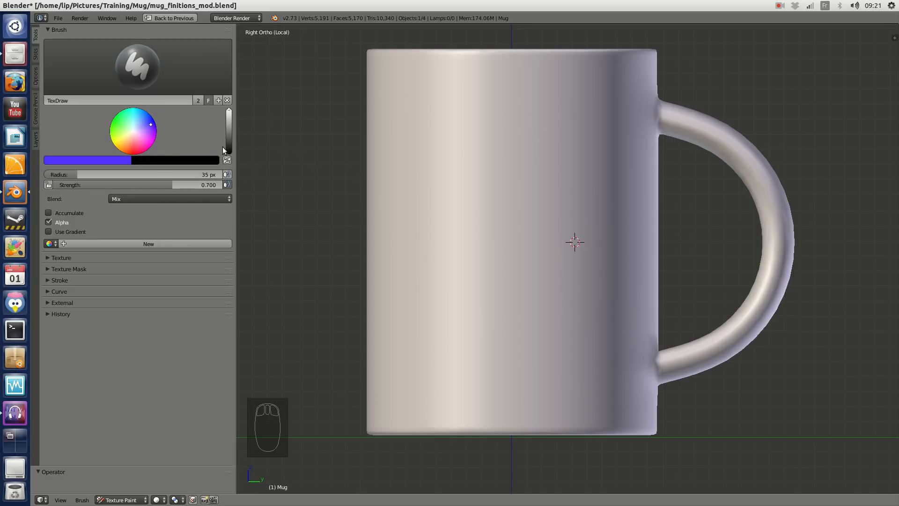
Step: Assign the logo texture to the TexDraw brush and set its brush mapping to Stencil
mouse_move(236, 177)
mouse_down()
mouse_move(261, 182)
mouse_move(250, 182)
mouse_up()
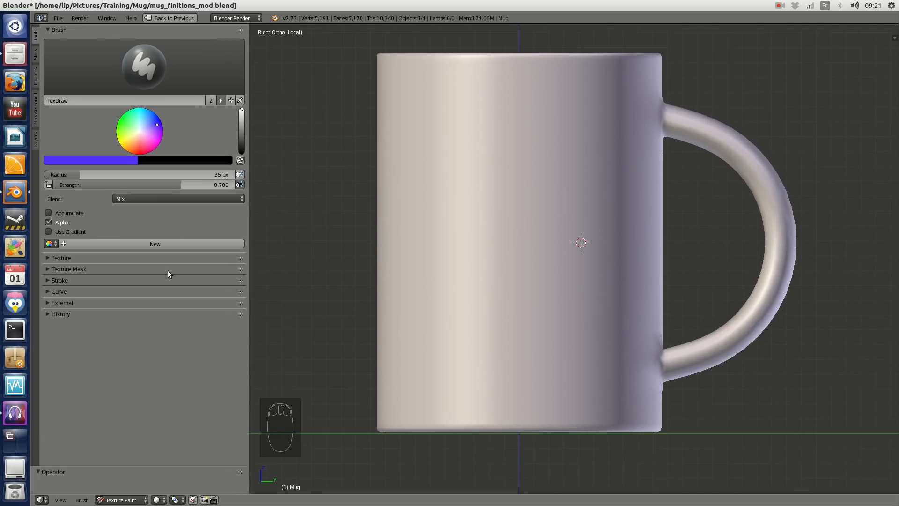
click(46, 257)
scroll(114, 238, down, 1)
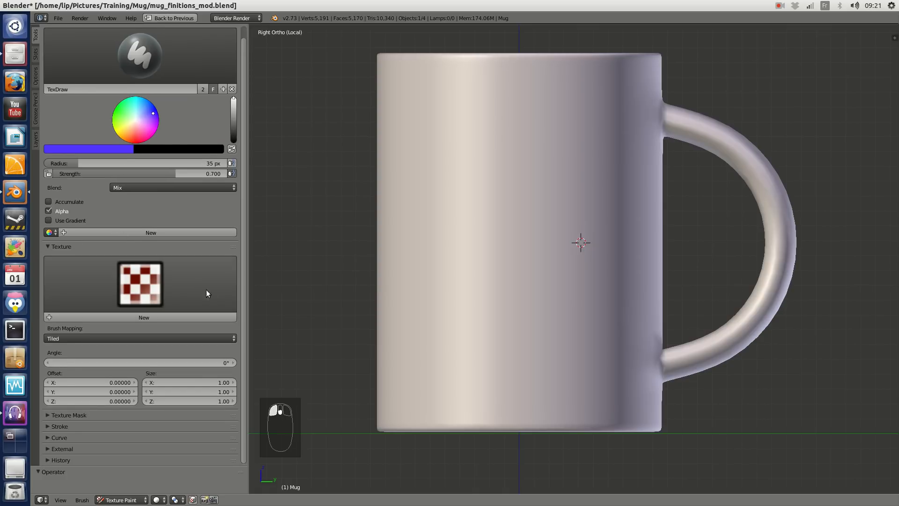
click(112, 284)
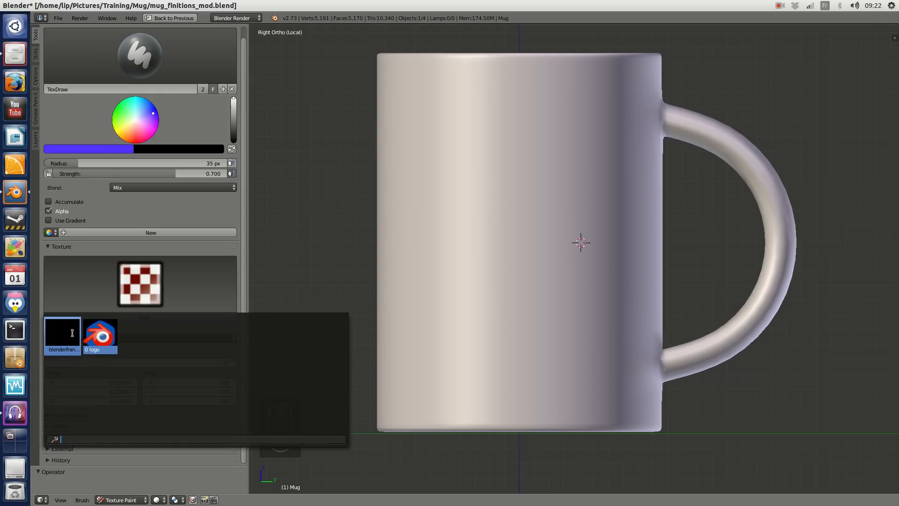
click(101, 336)
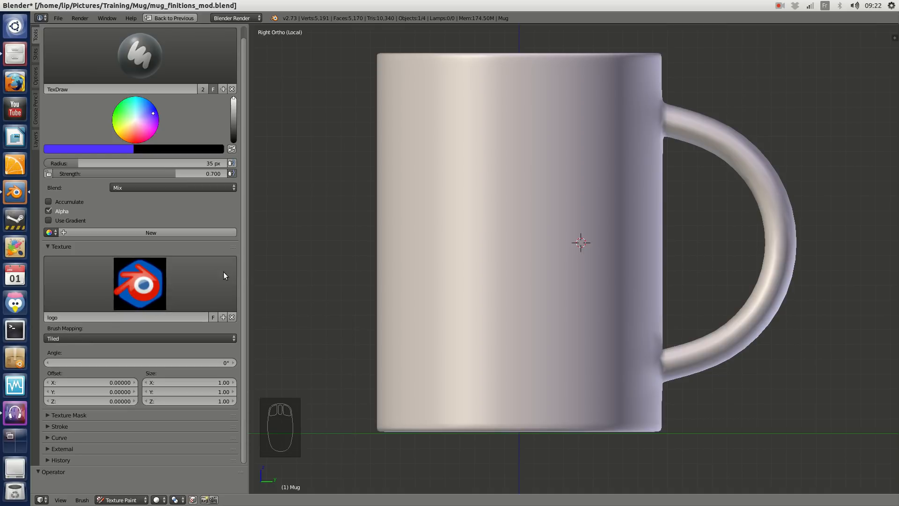
click(243, 251)
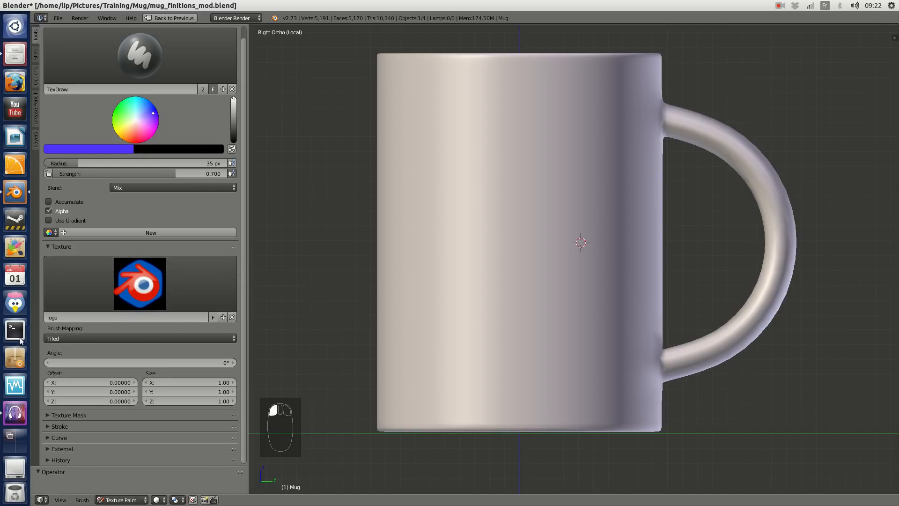
click(69, 337)
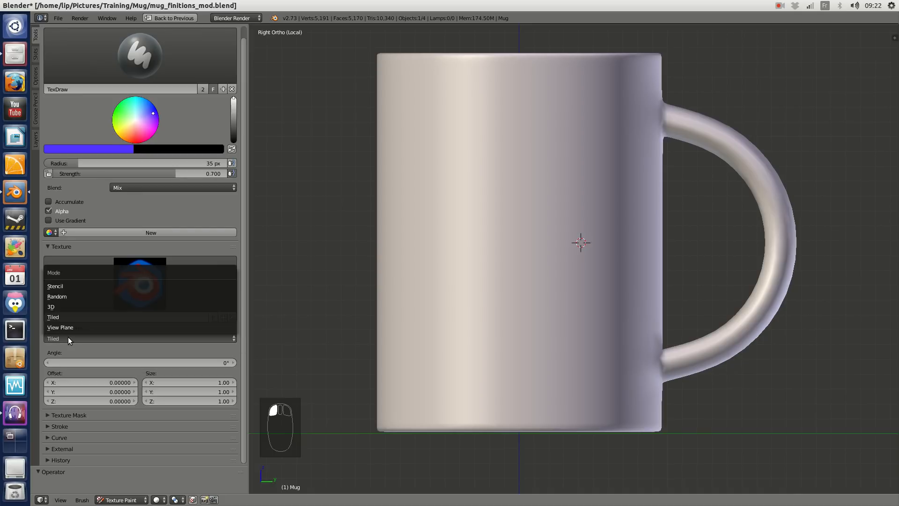
click(71, 285)
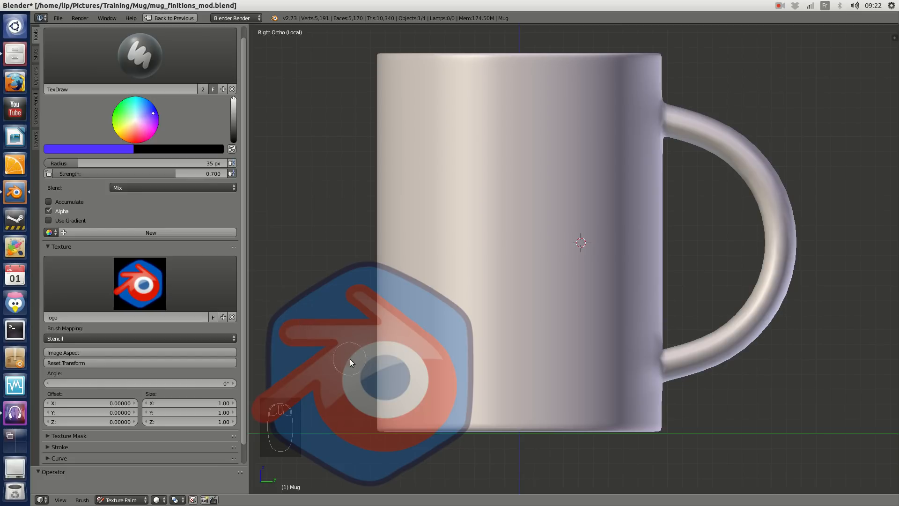
Step: Position the logo stencil on the upper part of the mug's body, slightly reduced in size, with its angle set to 0°
right_drag(361, 370, 517, 209)
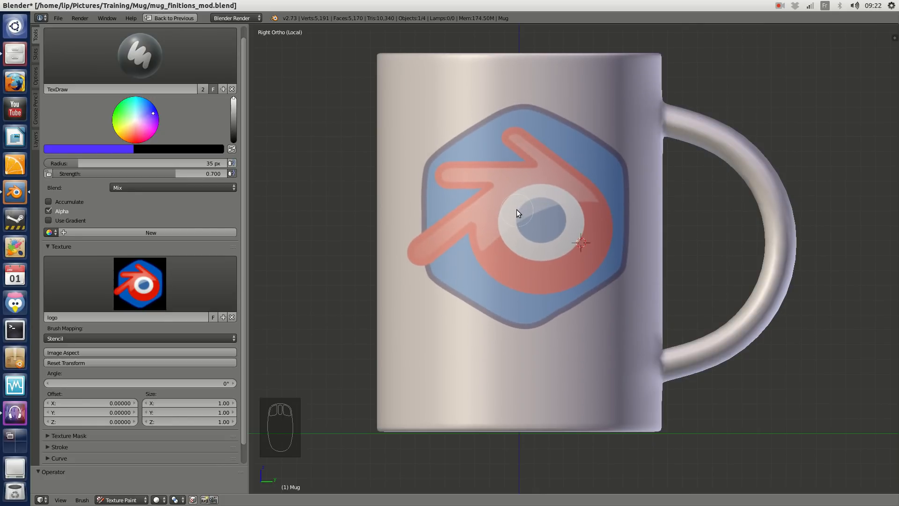
shift+right_drag(642, 200, 597, 251)
click(215, 383)
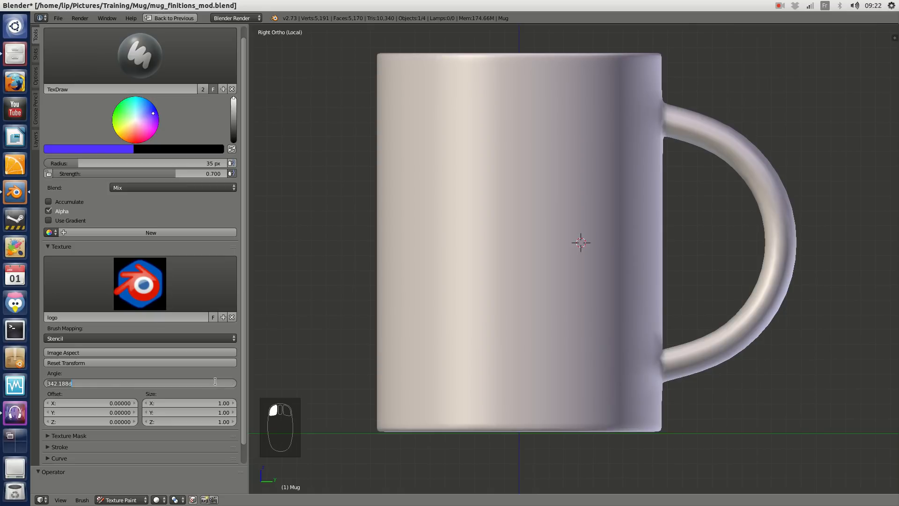
text(0)
key(Return)
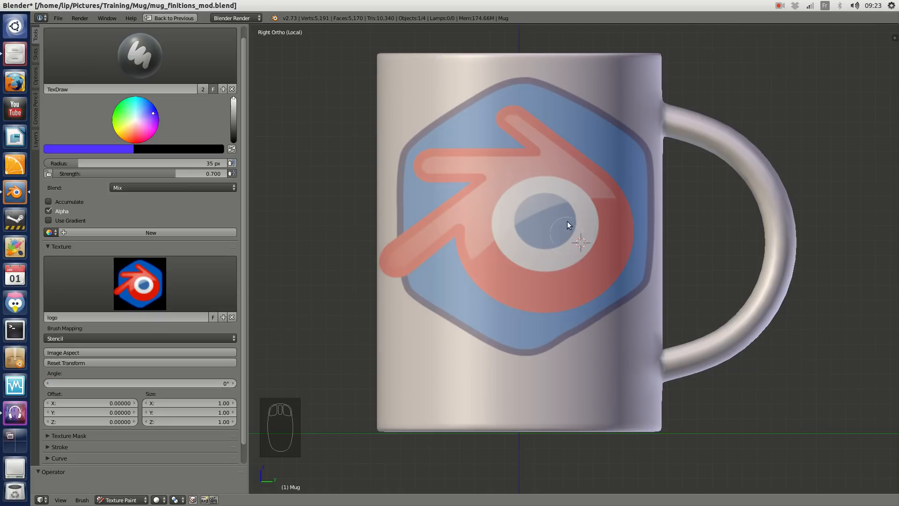
shift+right_drag(730, 353, 698, 330)
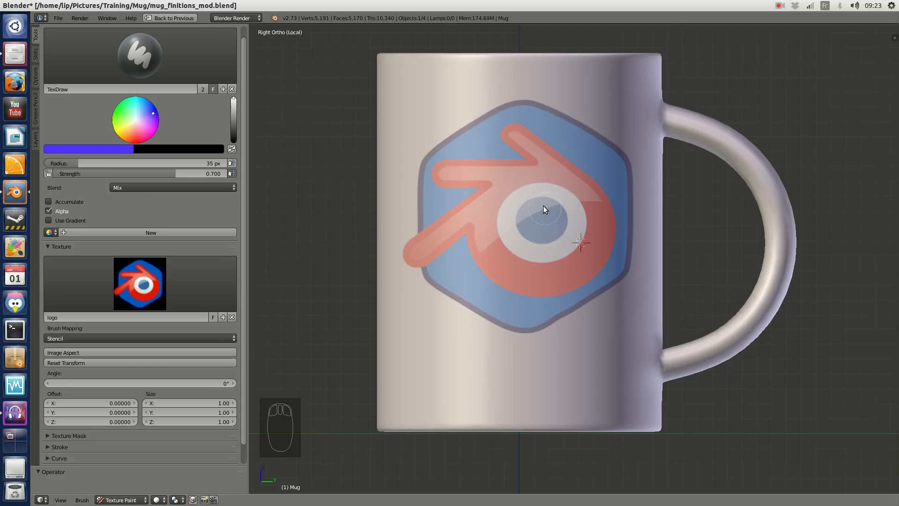
mouse_move(543, 206)
shift+right_down()
mouse_move(531, 196)
mouse_move(550, 217)
mouse_move(550, 196)
mouse_move(616, 270)
mouse_move(521, 223)
mouse_move(588, 266)
mouse_move(544, 222)
shift+right_up()
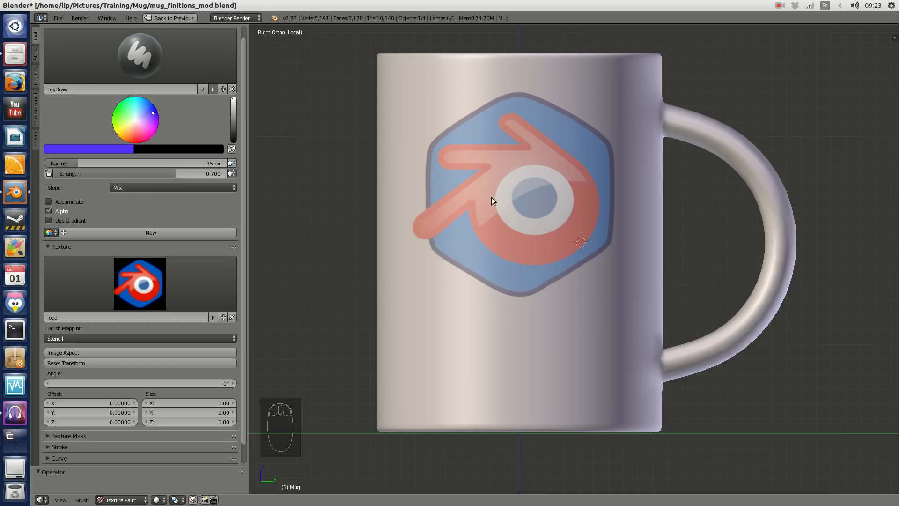
Step: Nudge the logo stencil slightly towards the handle and set the TexDraw brush to hex colour FFFFFF with strength 1.000
right_drag(510, 193, 513, 193)
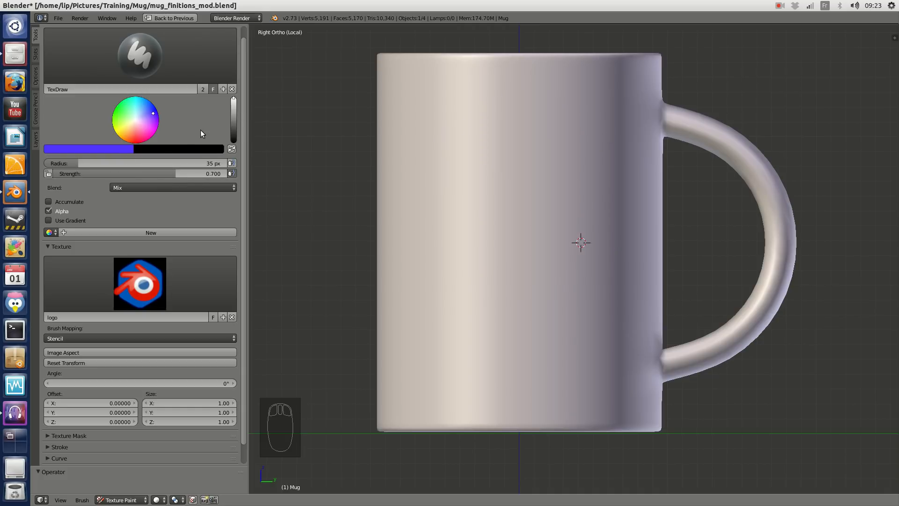
click(111, 150)
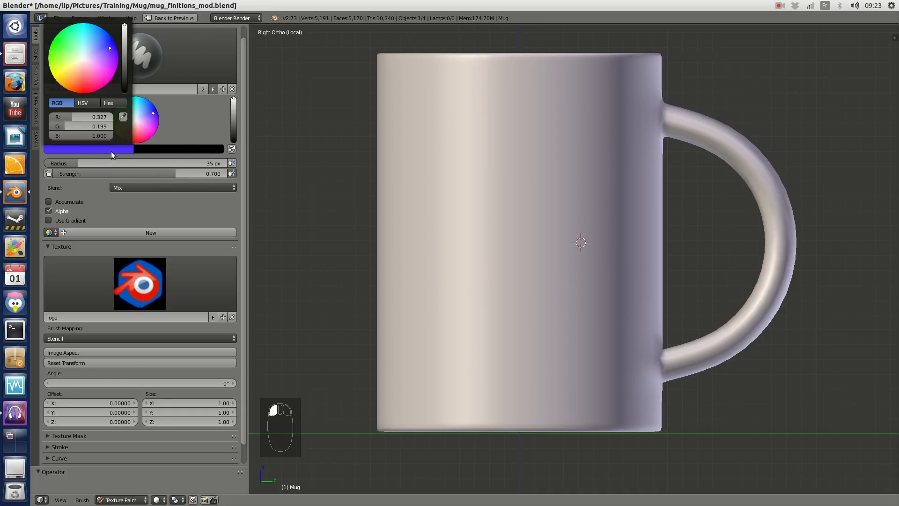
click(116, 102)
click(99, 114)
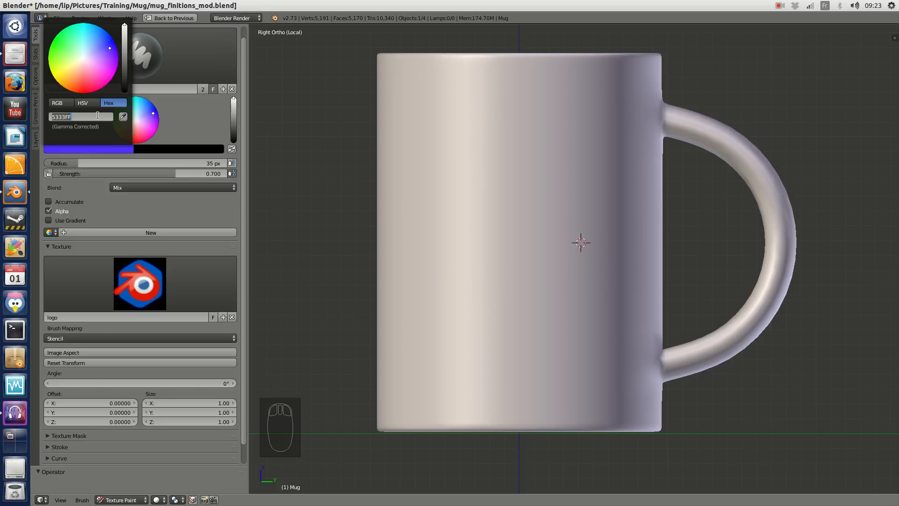
key(BackSpace)
text(ff)
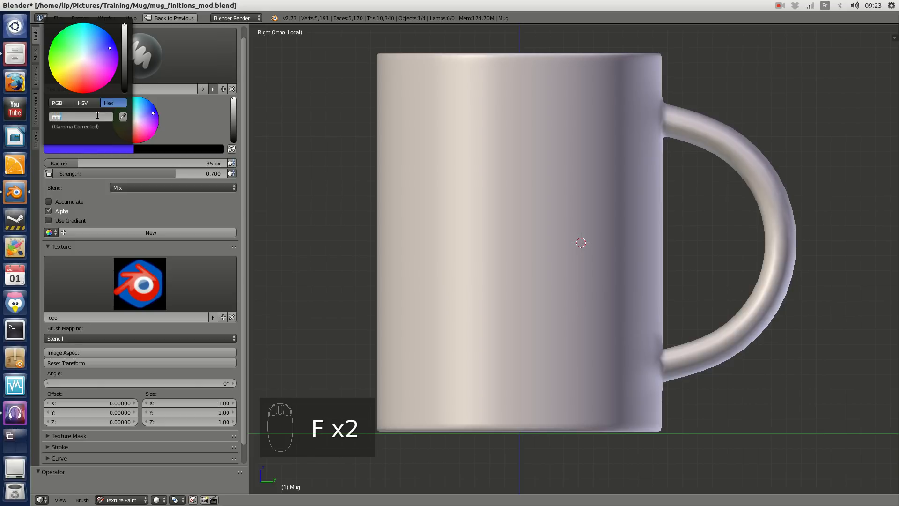
text(ffff)
key(Return)
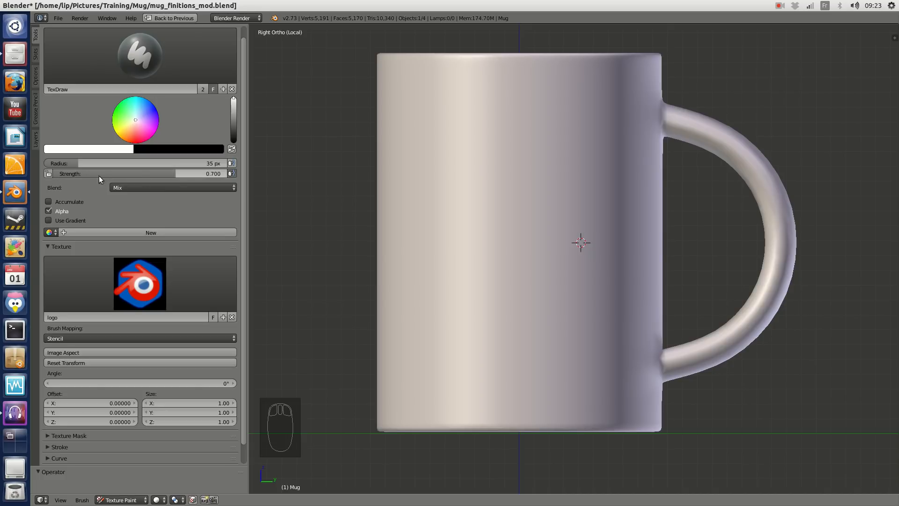
drag(170, 173, 236, 174)
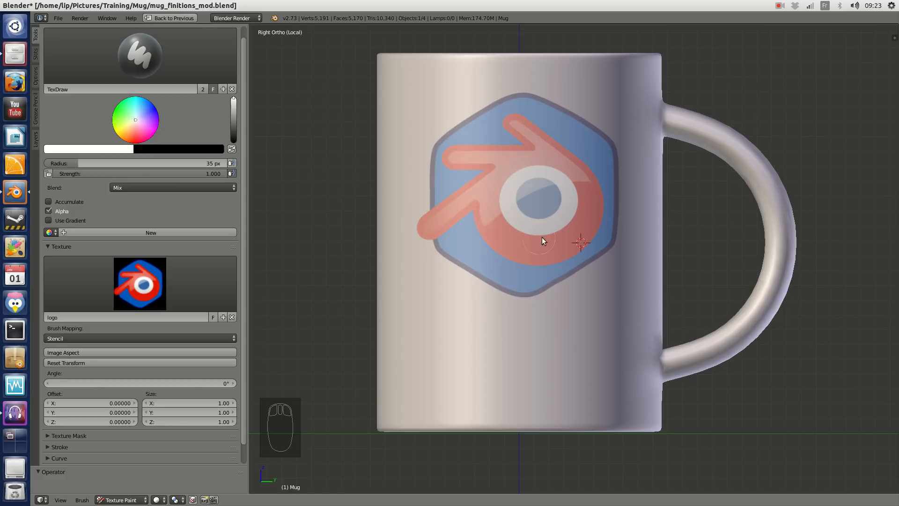
Step: Paint the whole logo stencil onto the mug's side using a brush radius of 177 px
key(shift+f)
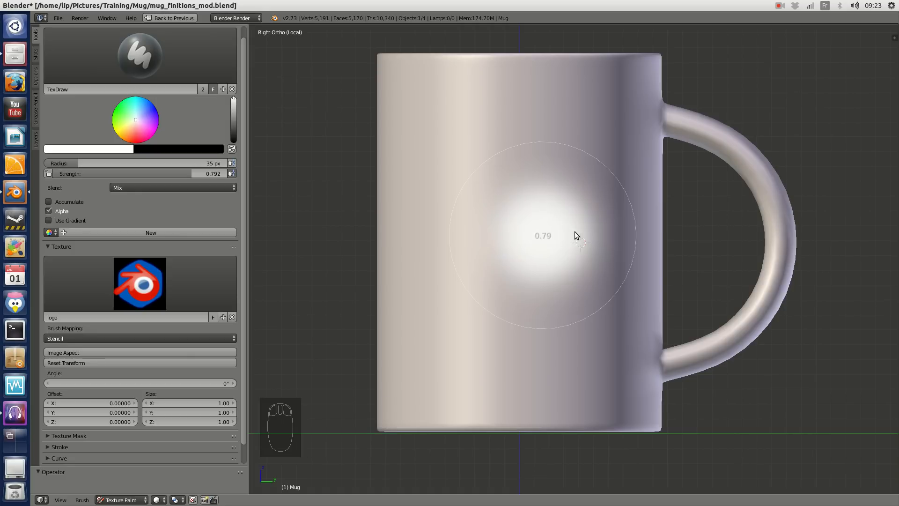
right_click(576, 231)
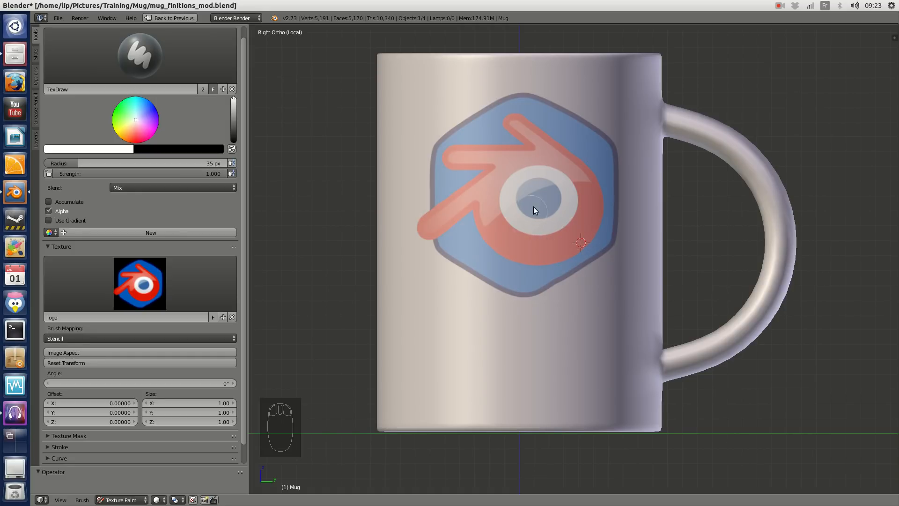
key(f)
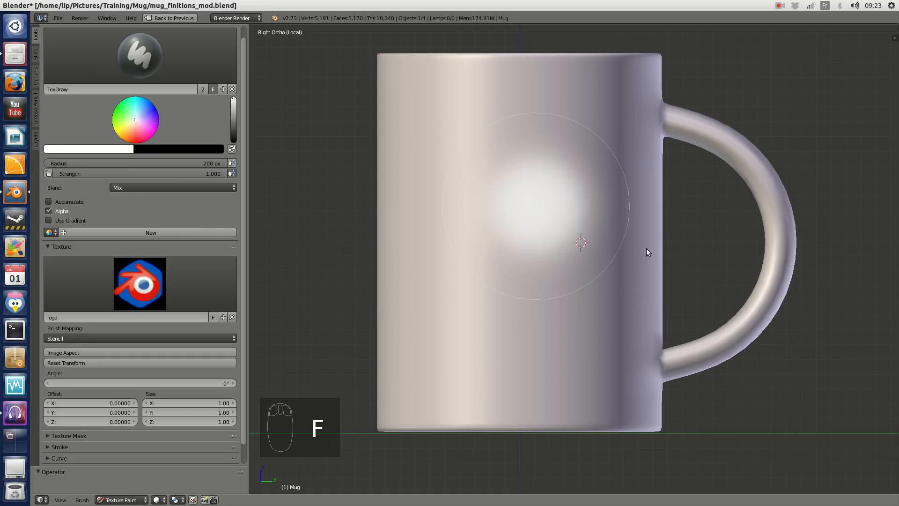
click(616, 227)
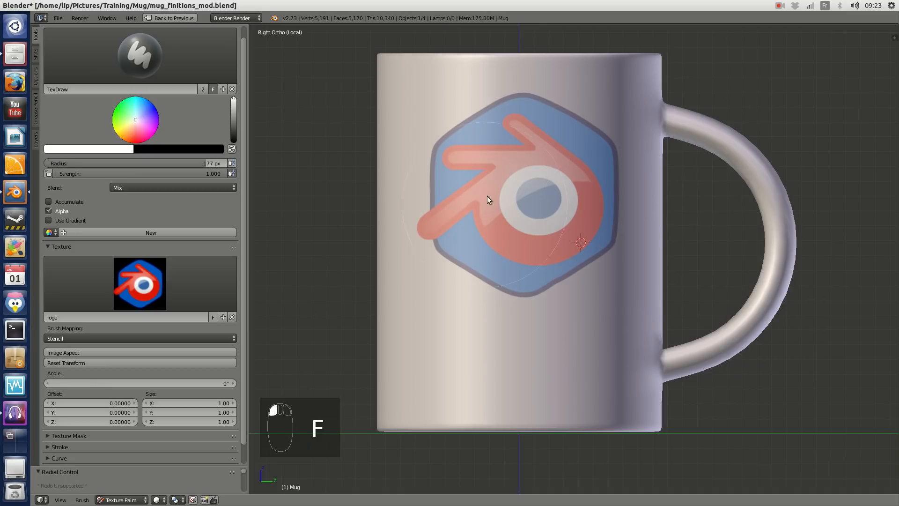
mouse_move(488, 193)
mouse_down()
mouse_move(476, 160)
mouse_move(446, 166)
mouse_move(459, 243)
mouse_move(544, 272)
mouse_up()
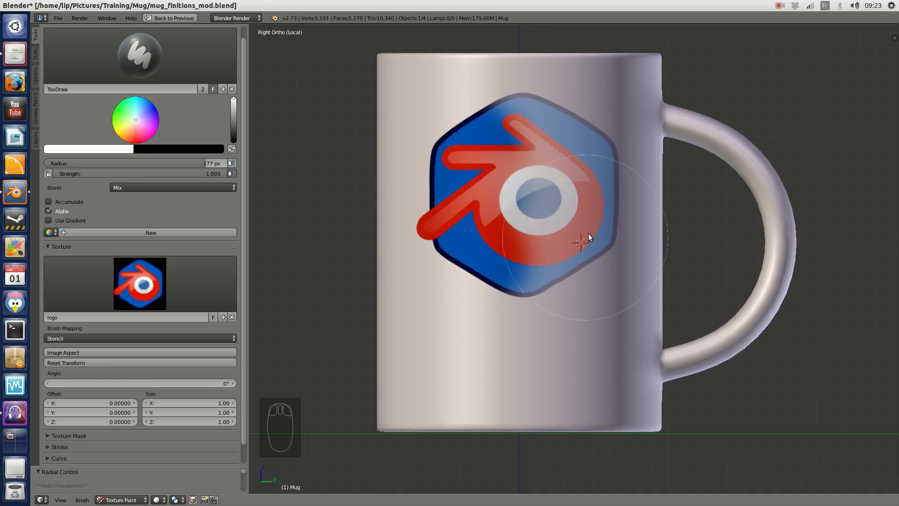
mouse_move(586, 176)
mouse_down()
mouse_move(527, 130)
mouse_move(534, 113)
mouse_move(600, 176)
mouse_up()
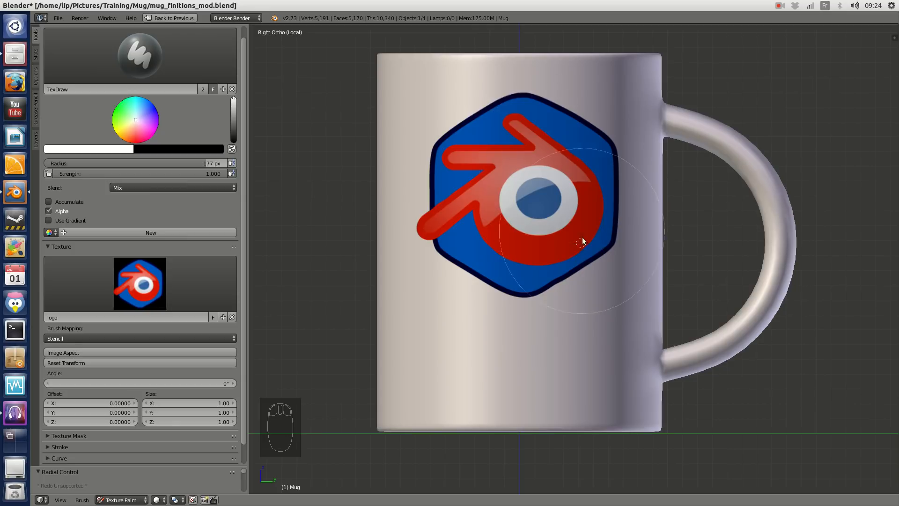
Step: Switch the brush mapping to View Plane to hide the logo stencil
scroll(598, 187, down, 4)
middle_drag(597, 188, 616, 235)
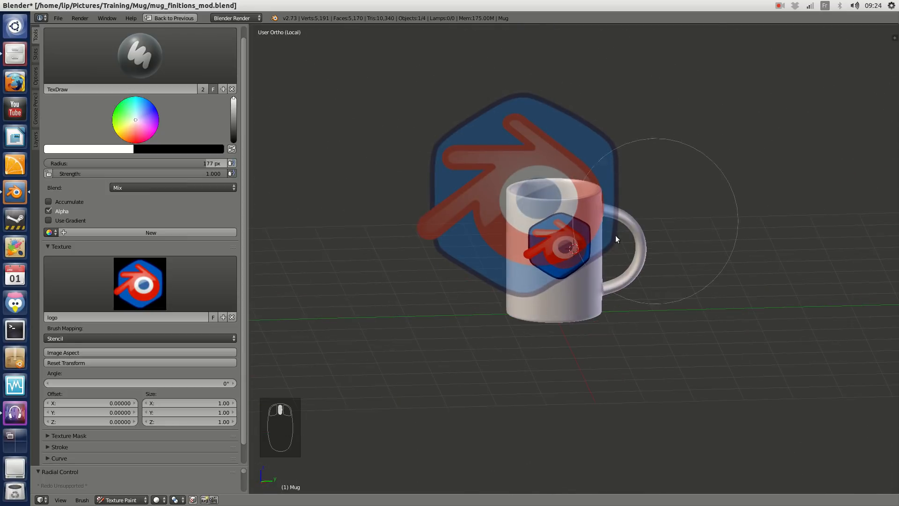
click(232, 339)
click(216, 328)
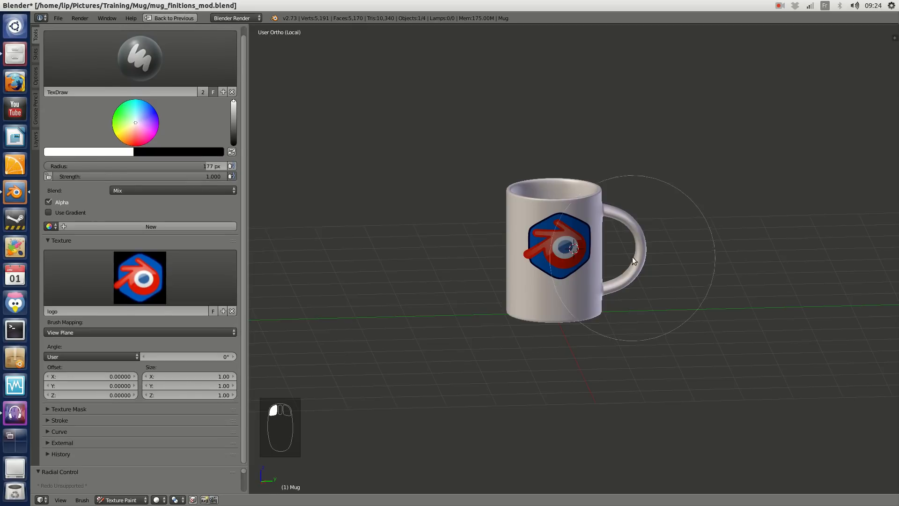
Step: Restore the multi-editor layout, enlarge the image editor and examine the painted logo on the mug and on diffuse_mug
scroll(632, 257, up, 5)
middle_drag(814, 260, 413, 250)
key(shift+space)
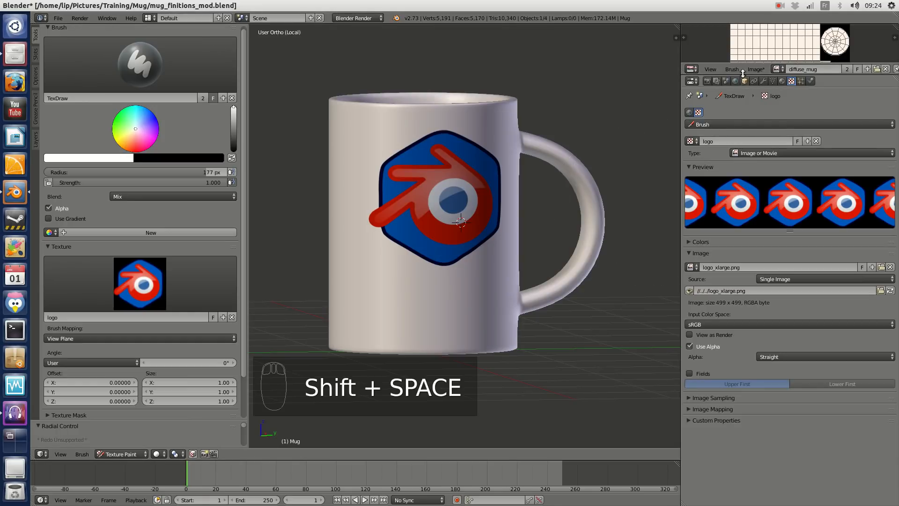
drag(743, 71, 754, 295)
scroll(808, 187, up, 4)
middle_drag(816, 194, 816, 131)
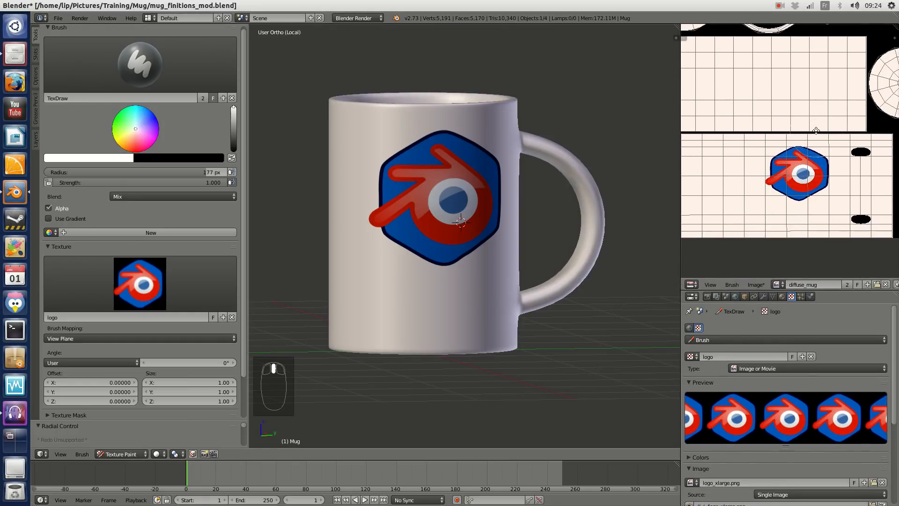
scroll(813, 164, down, 1)
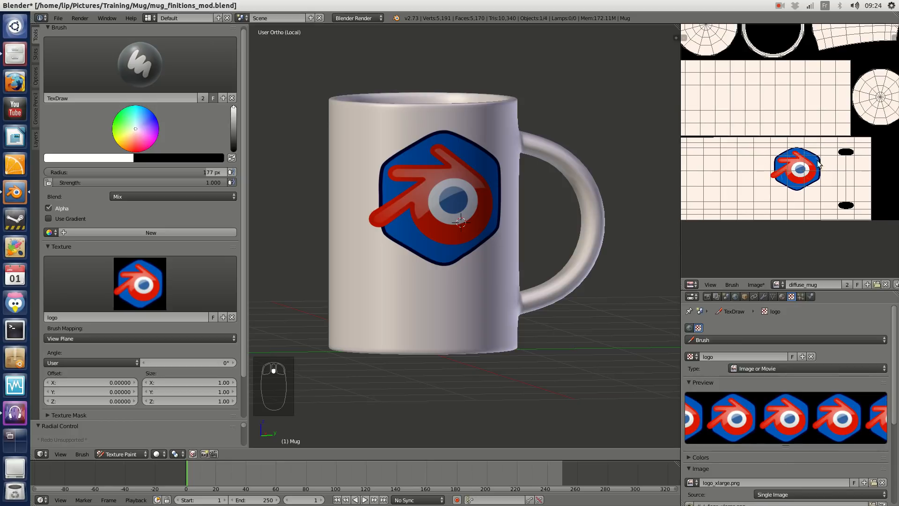
scroll(544, 150, up, 2)
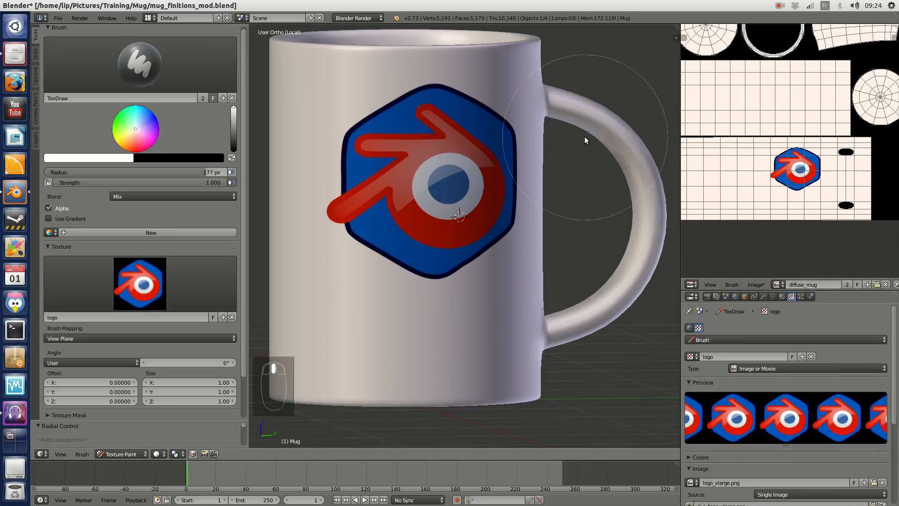
middle_drag(585, 136, 547, 160)
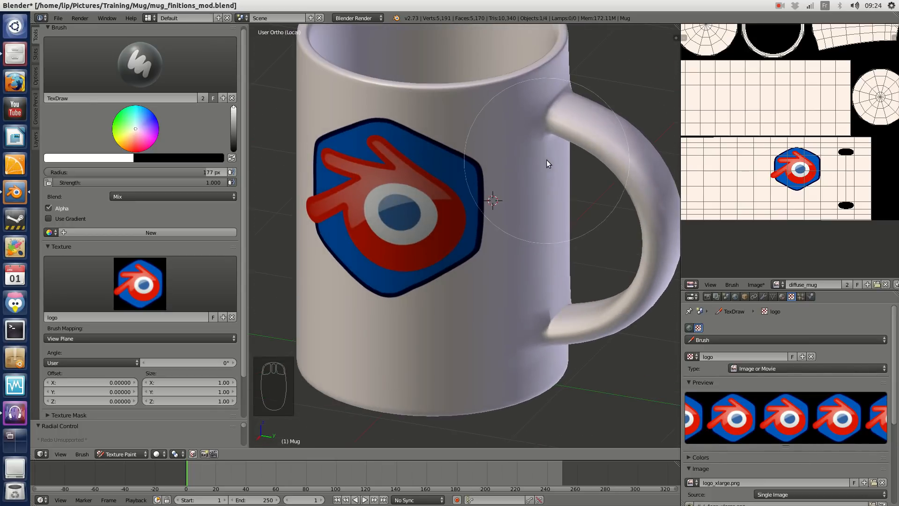
Step: Maximise the 3D view in right view, then assign the blenderfrance_text texture to the brush with Stencil mapping
key(shift+space)
key(KP_3)
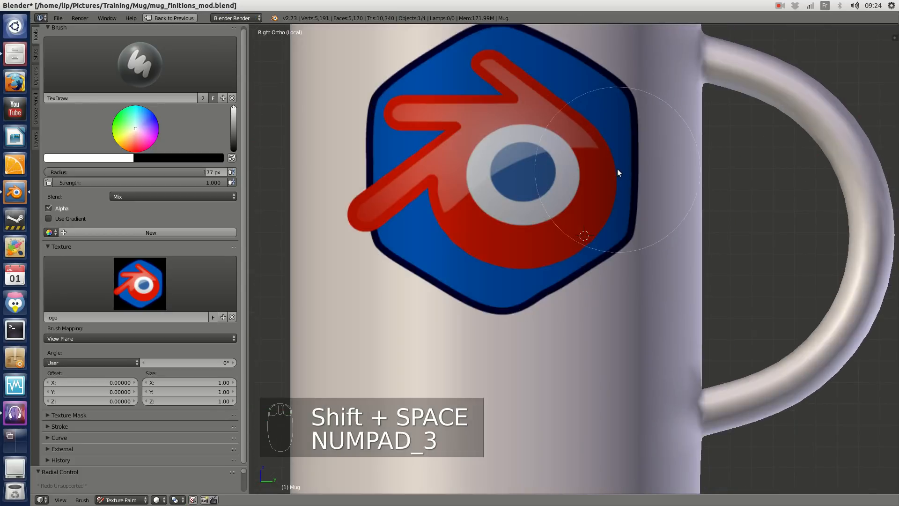
drag(618, 215, 596, 173)
scroll(612, 185, up, 4)
shift+middle_drag(596, 173, 632, 206)
click(184, 271)
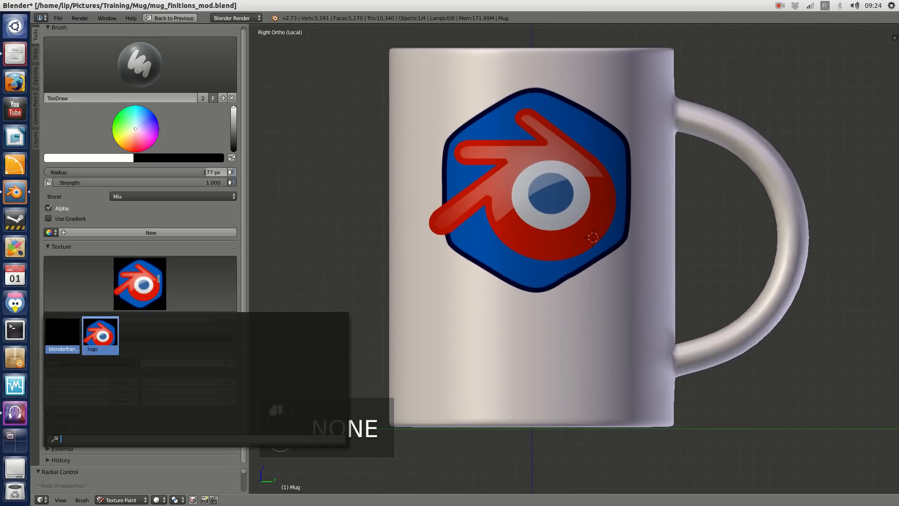
click(62, 335)
click(106, 339)
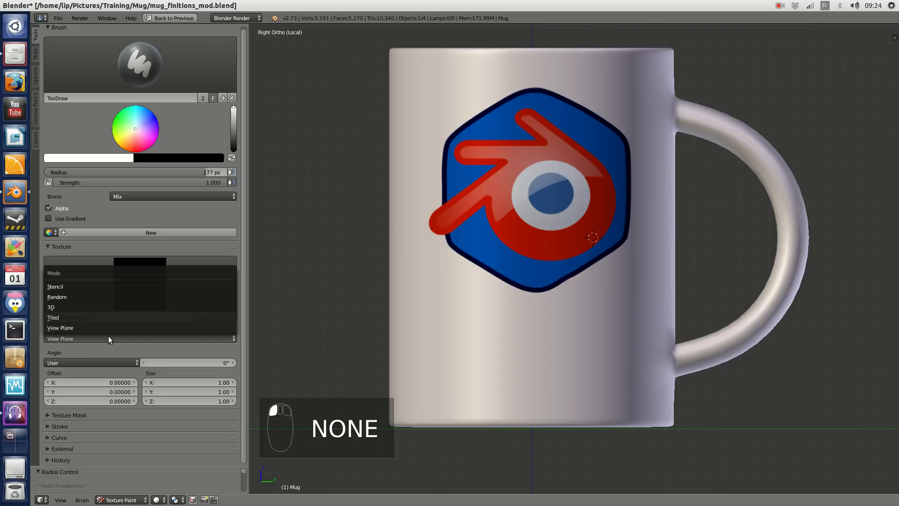
click(112, 287)
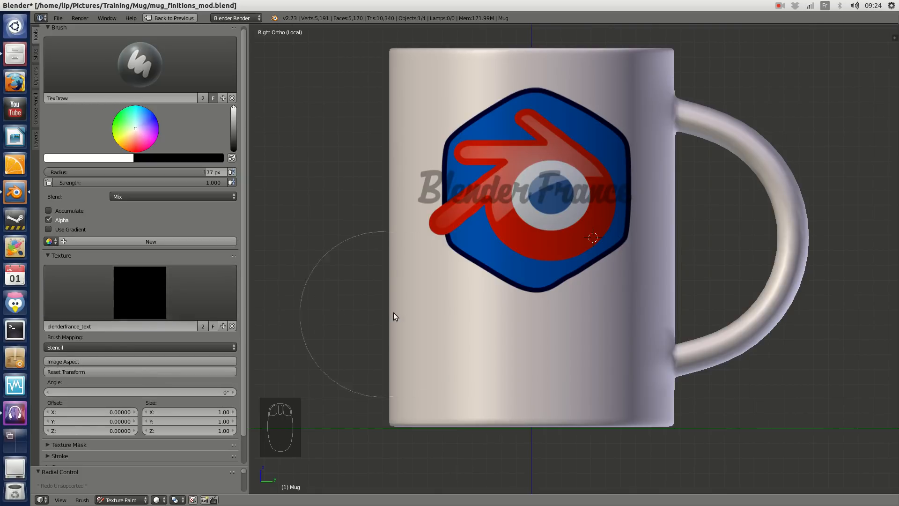
Step: Position the Blender France stencil below the logo and paint it onto the mug with a 118 px brush radius
right_drag(519, 193, 538, 331)
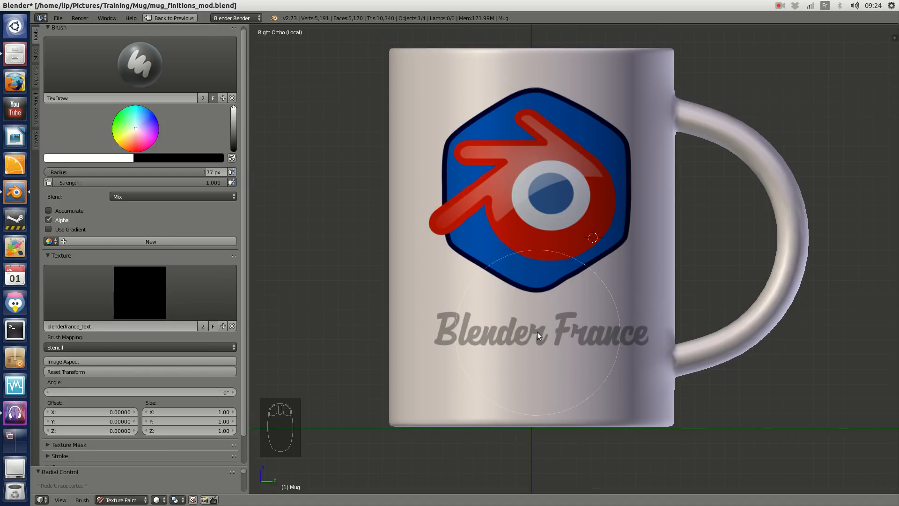
key(f)
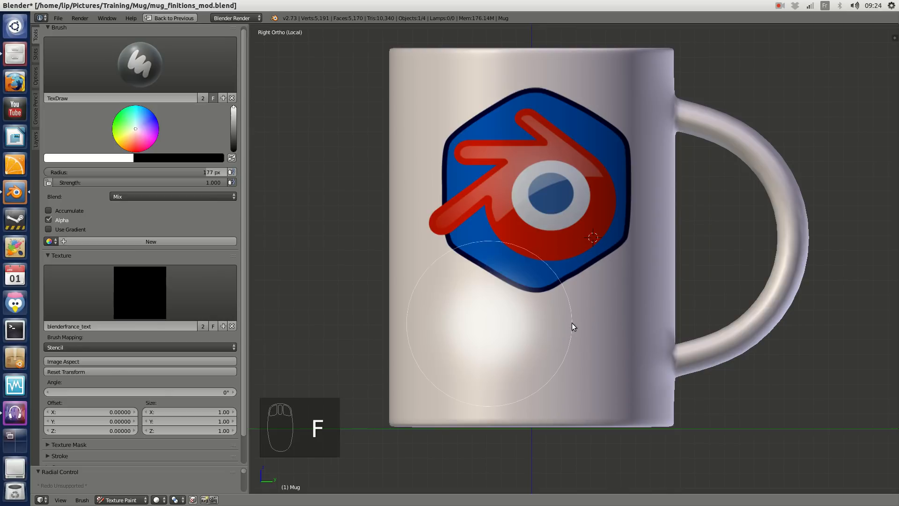
click(545, 325)
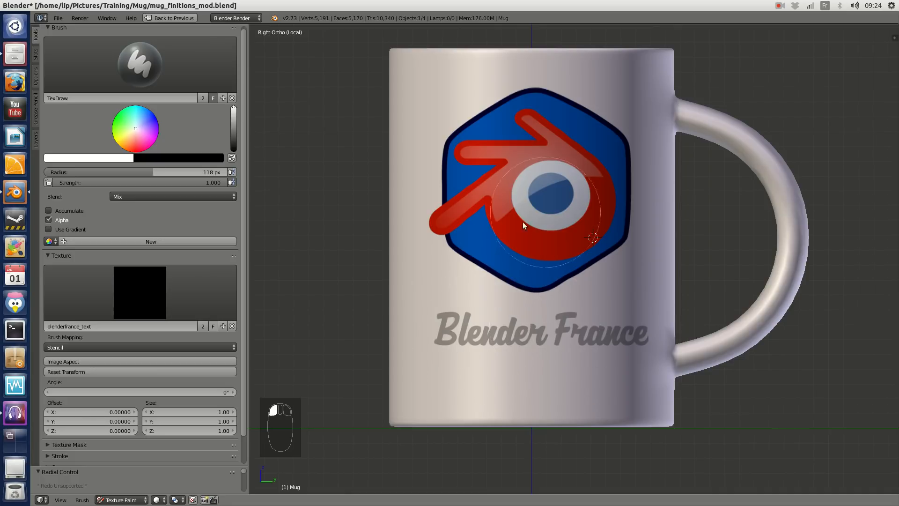
drag(445, 332, 659, 332)
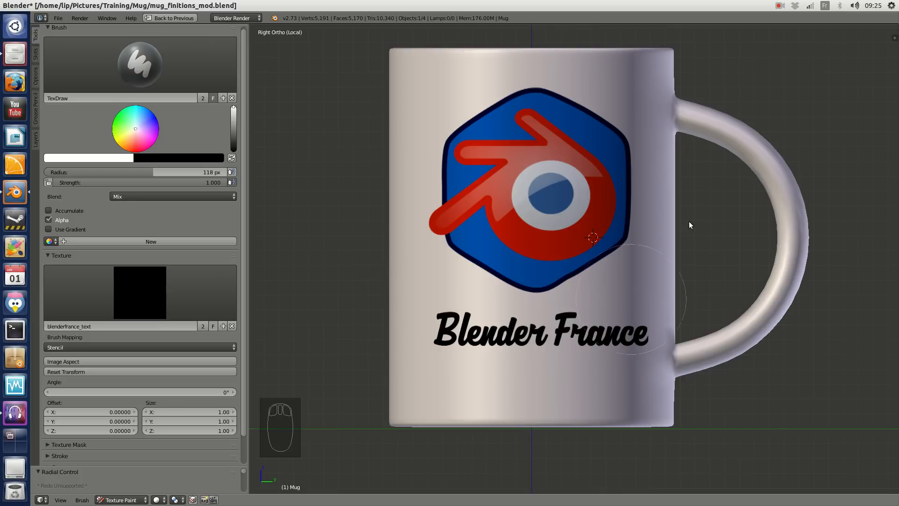
Step: Remove the blenderfrance_text texture from the TexDraw brush
mouse_move(690, 225)
middle_down()
mouse_move(647, 223)
mouse_move(655, 150)
mouse_move(749, 116)
mouse_move(670, 150)
middle_up()
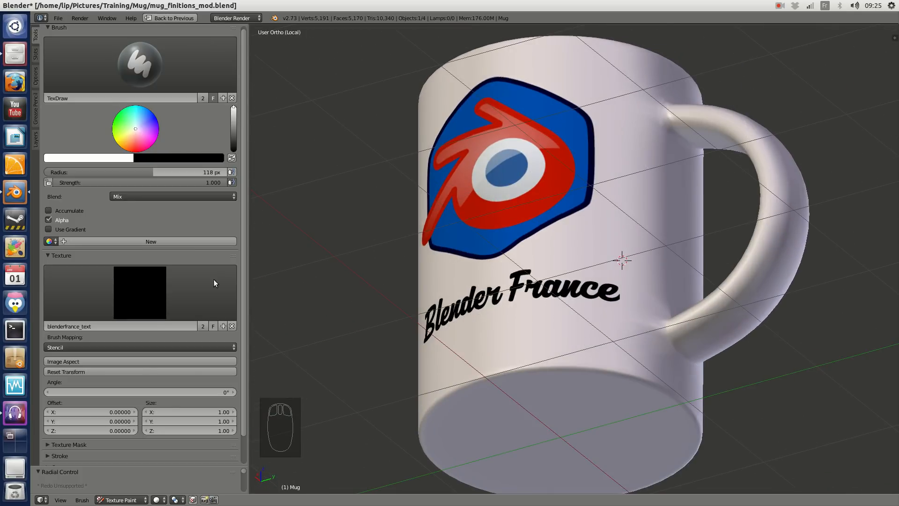
click(231, 327)
mouse_move(553, 214)
middle_down()
mouse_move(546, 200)
mouse_move(715, 209)
mouse_move(522, 191)
mouse_move(527, 201)
mouse_move(566, 212)
mouse_move(515, 261)
mouse_move(577, 223)
mouse_move(569, 232)
middle_up()
scroll(566, 211, down, 4)
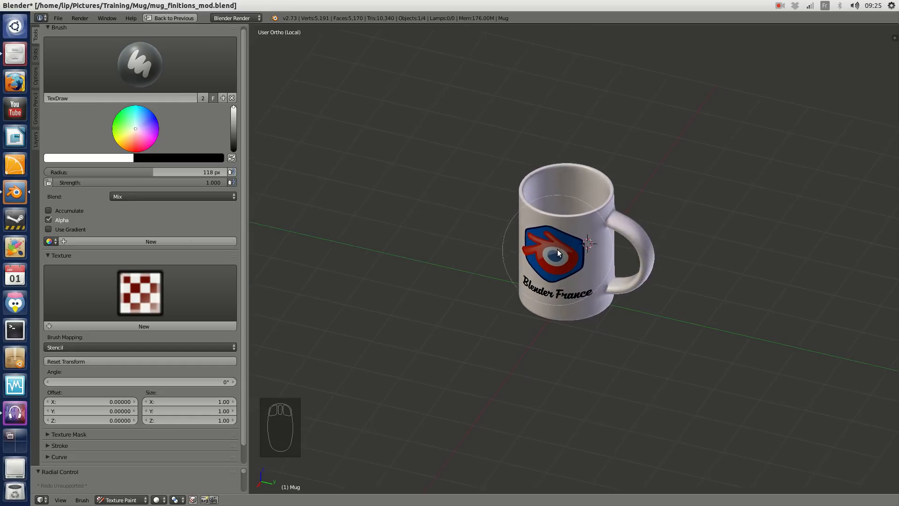
Step: Examine the painted logo and text on the mug from several angles and on the diffuse_mug image in the restored layout
scroll(576, 239, up, 4)
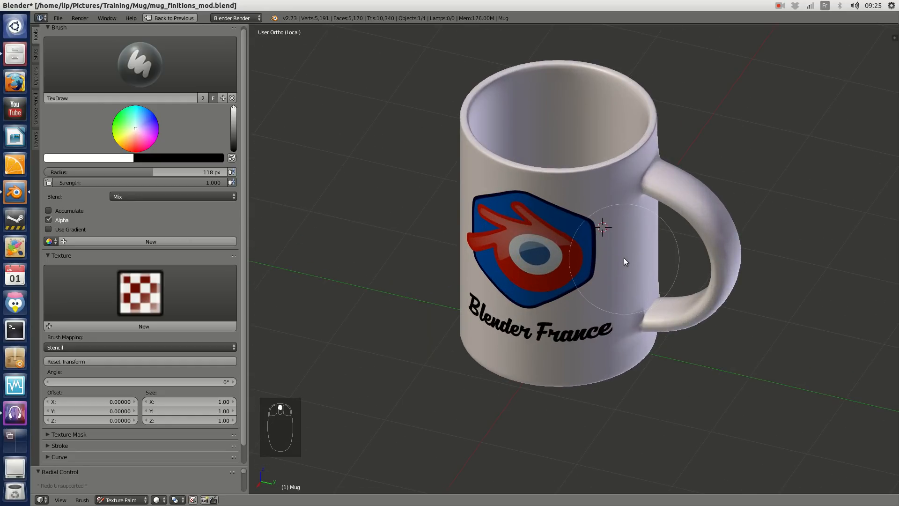
middle_drag(701, 232, 357, 211)
scroll(678, 198, up, 2)
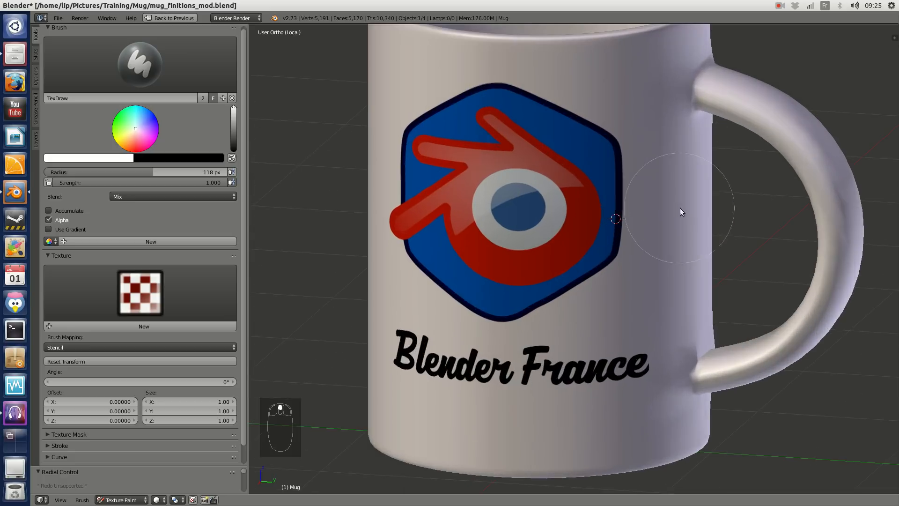
scroll(692, 209, down, 2)
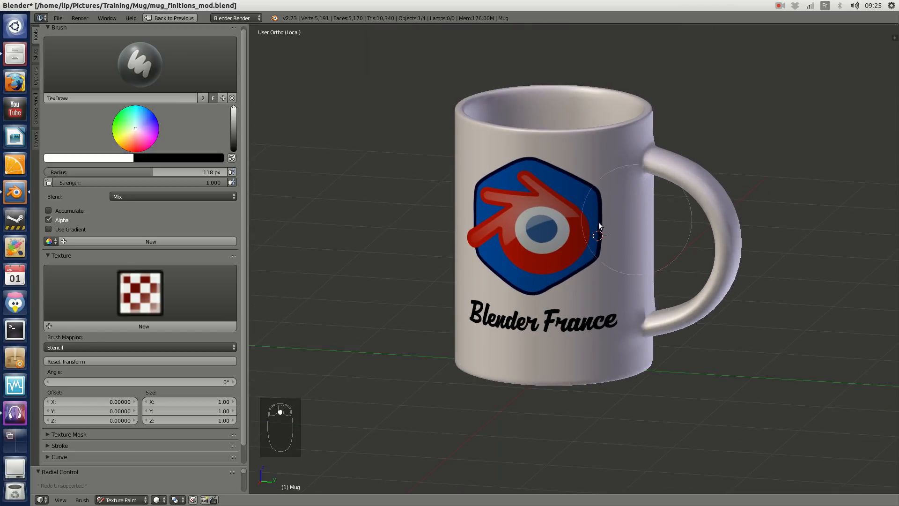
click(195, 197)
scroll(683, 234, down, 2)
scroll(682, 241, up, 5)
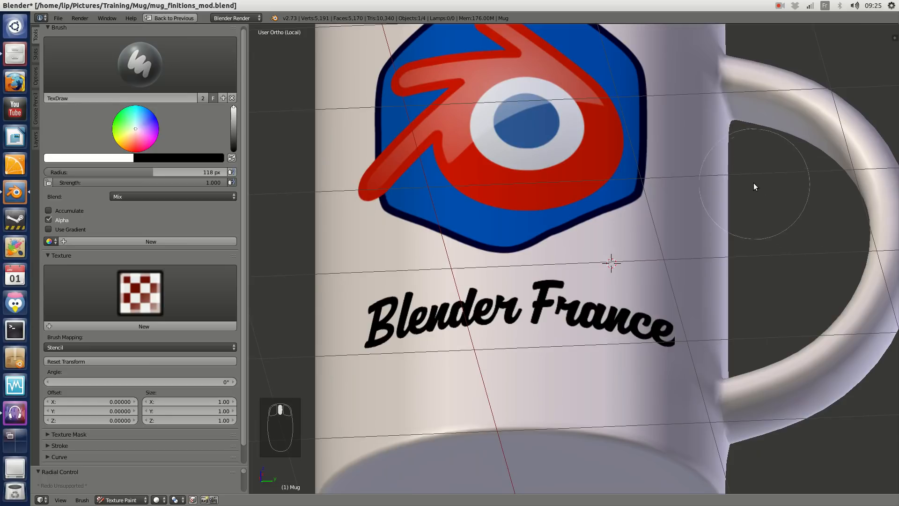
scroll(745, 179, down, 4)
middle_drag(739, 145, 706, 189)
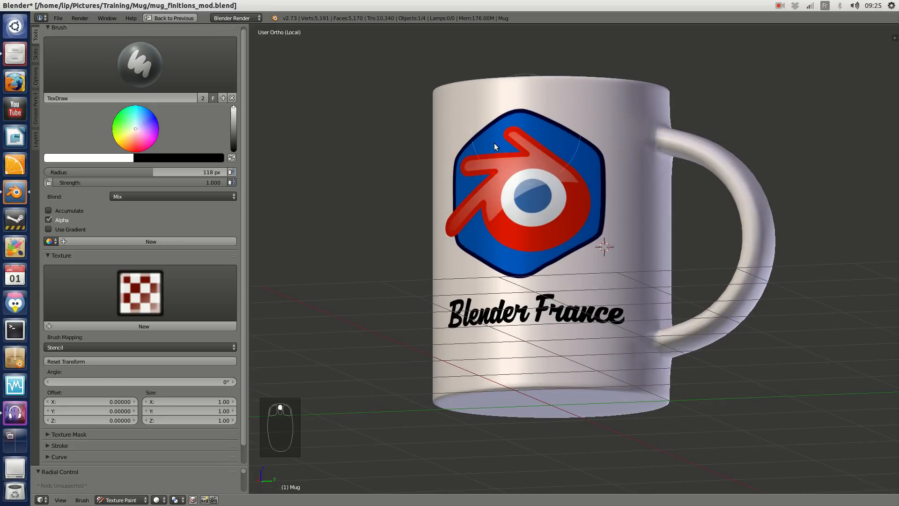
key(shift+space)
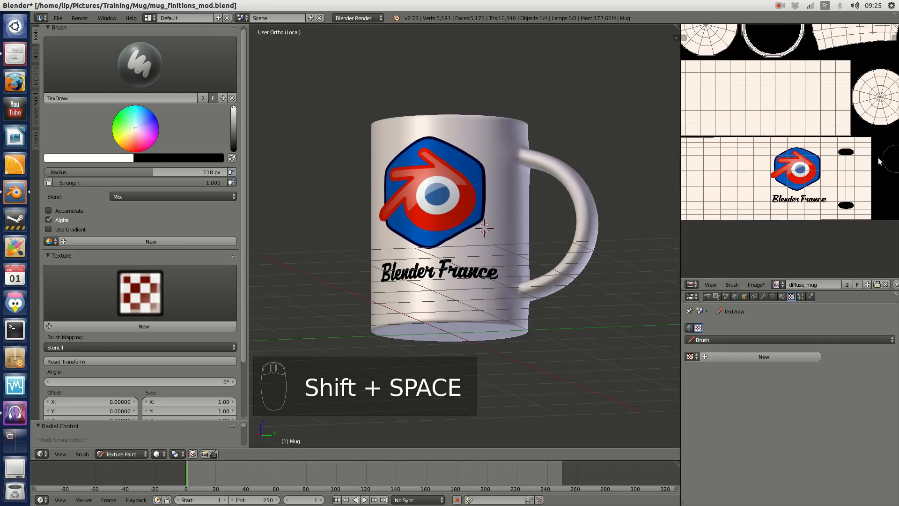
Step: Maximise the image editor and examine the painted diffuse_mug image across its whole UV layout
scroll(816, 156, down, 3)
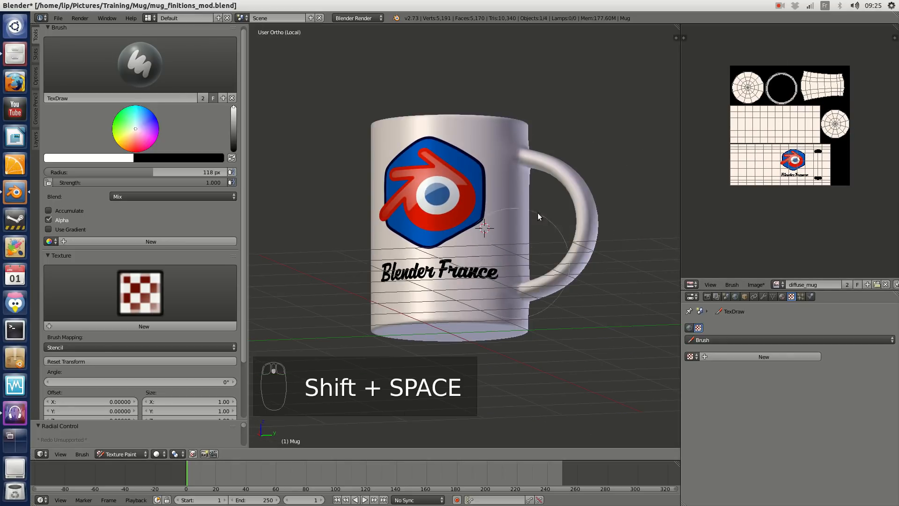
mouse_move(548, 186)
middle_down()
mouse_move(559, 181)
mouse_move(508, 197)
mouse_move(638, 216)
mouse_move(473, 200)
mouse_move(428, 215)
mouse_move(451, 198)
mouse_move(559, 192)
middle_up()
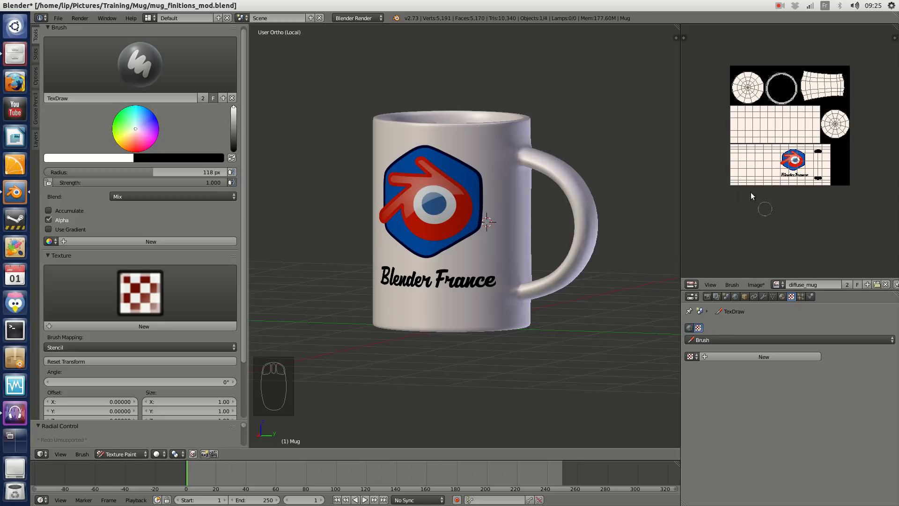
key(shift+space)
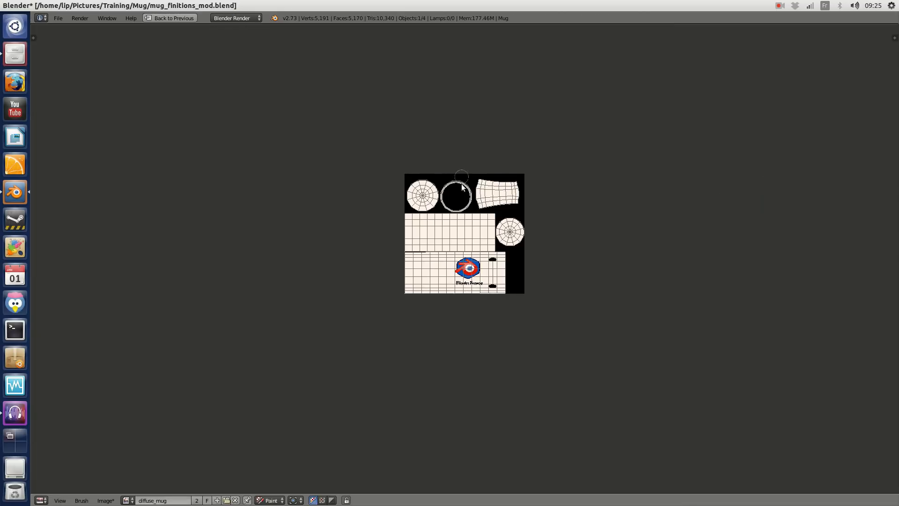
scroll(463, 194, up, 7)
scroll(461, 204, down, 5)
middle_drag(405, 241, 408, 261)
scroll(411, 259, up, 2)
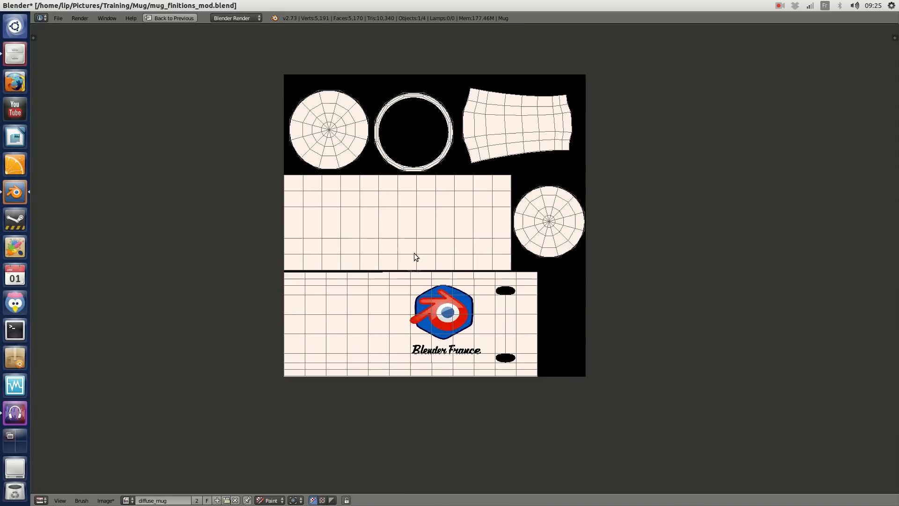
scroll(441, 204, up, 1)
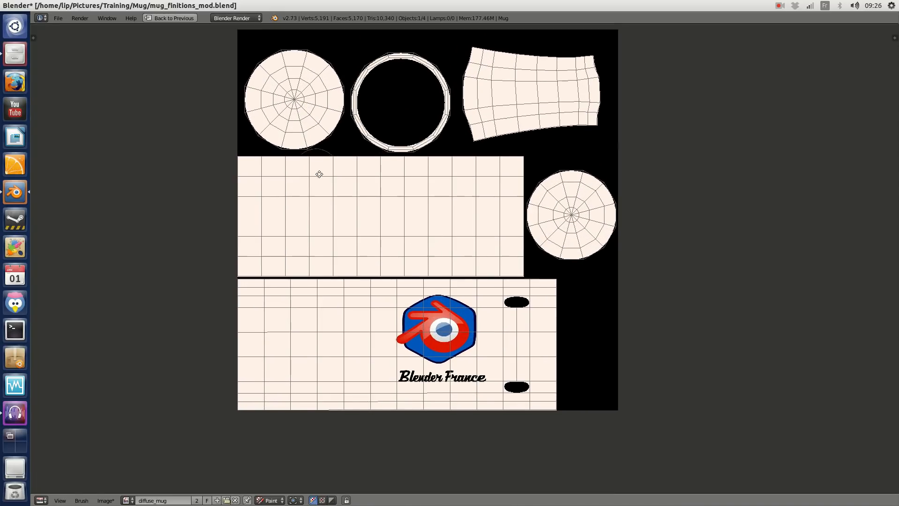
middle_drag(317, 174, 331, 191)
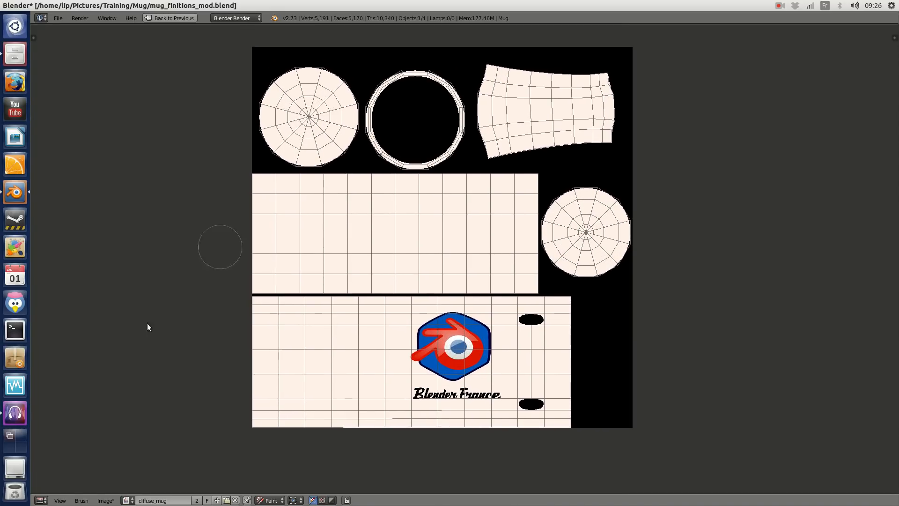
Step: Save the painted image as diffuse_mug.png in the Mug folder and restore the previous screen layout
click(106, 500)
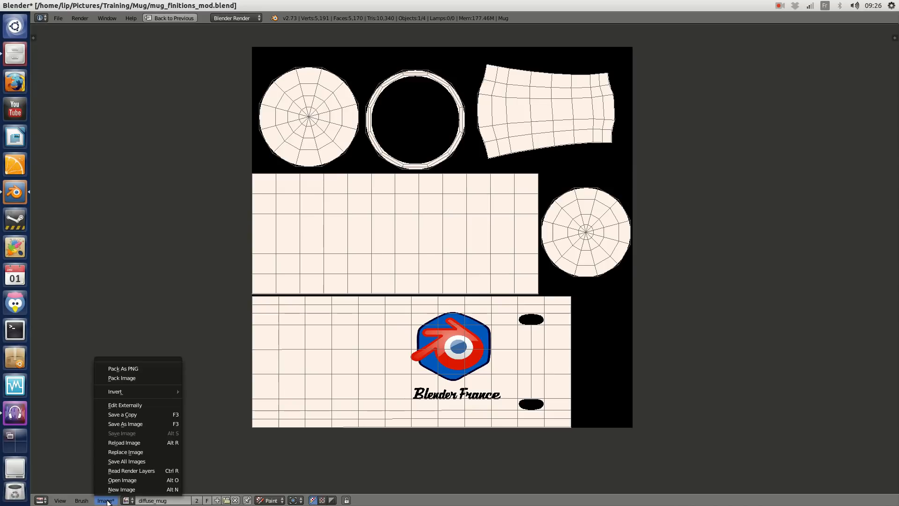
click(144, 424)
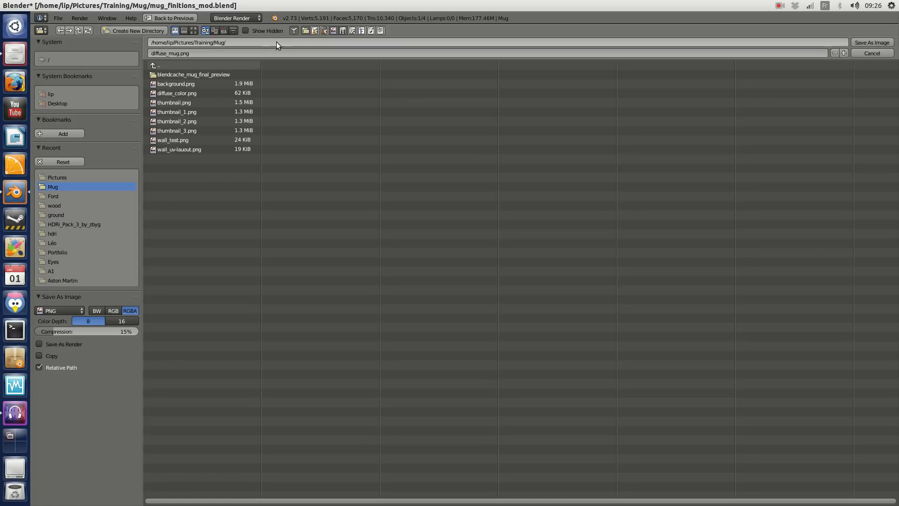
click(248, 53)
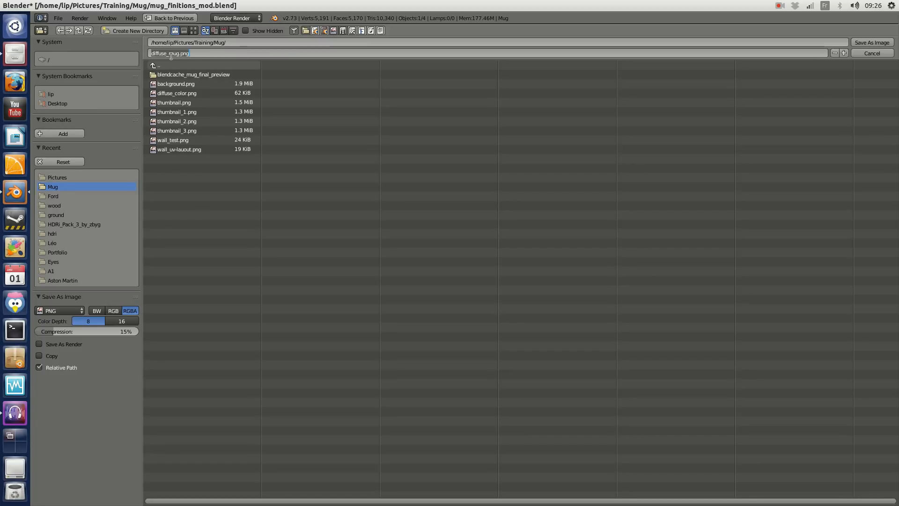
click(874, 42)
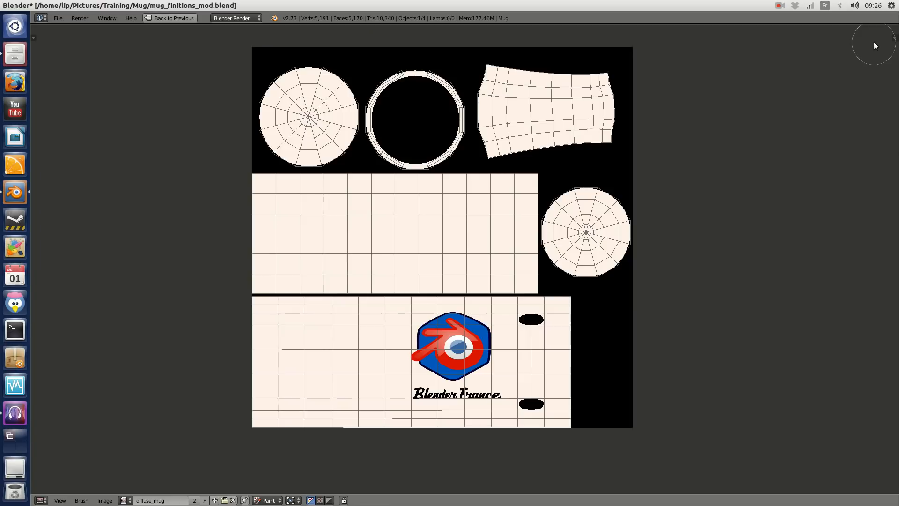
click(874, 42)
click(176, 18)
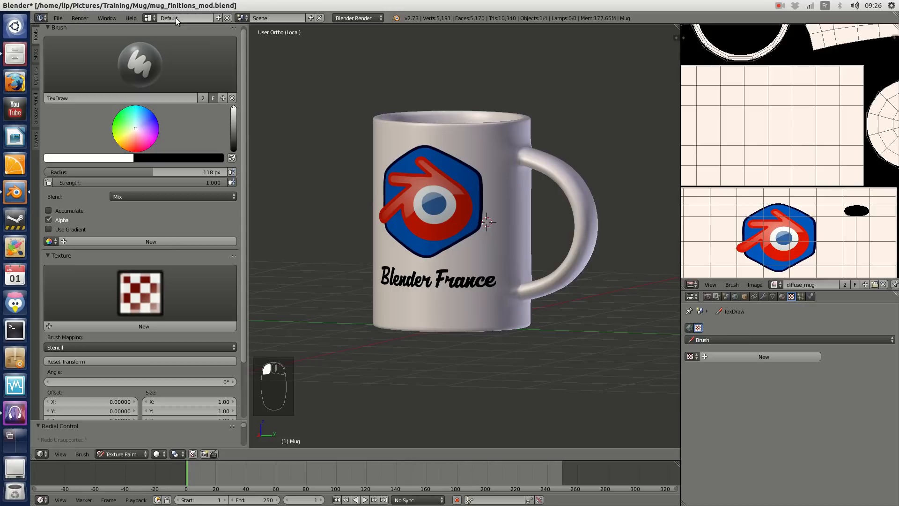
Step: Examine the textured mug in the 3D view, from the logo side around to the side behind the handle
scroll(458, 145, down, 1)
mouse_move(572, 125)
middle_down()
mouse_move(556, 137)
mouse_move(564, 175)
mouse_move(544, 266)
mouse_move(574, 133)
middle_up()
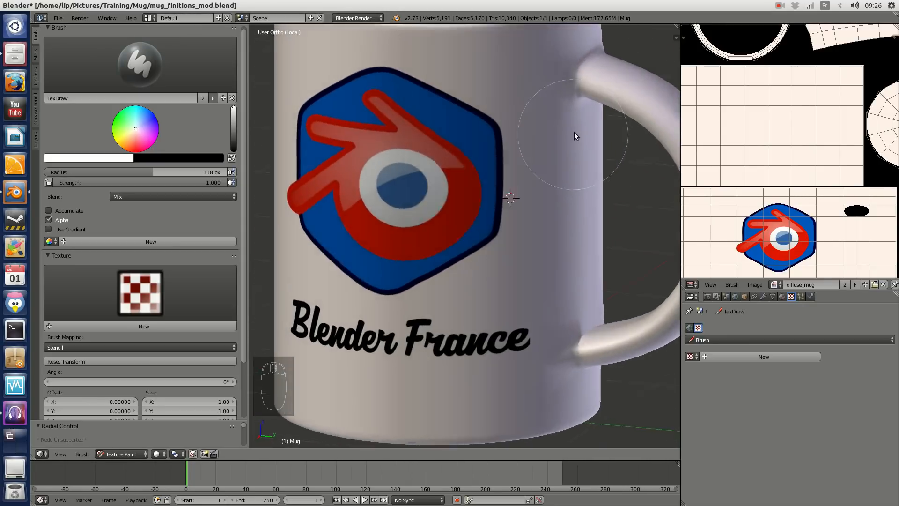
scroll(562, 126, down, 6)
middle_drag(438, 183, 439, 158)
scroll(527, 196, up, 2)
scroll(527, 199, up, 1)
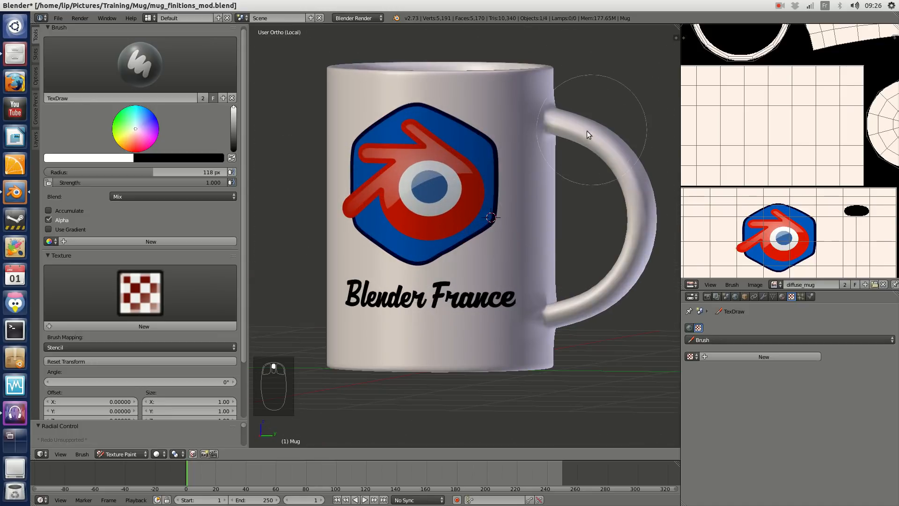
middle_drag(586, 130, 623, 141)
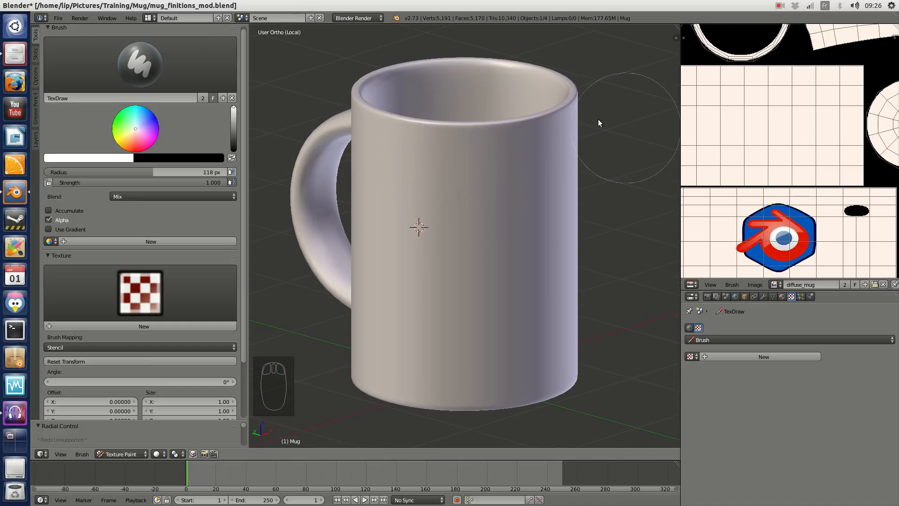
scroll(572, 121, down, 2)
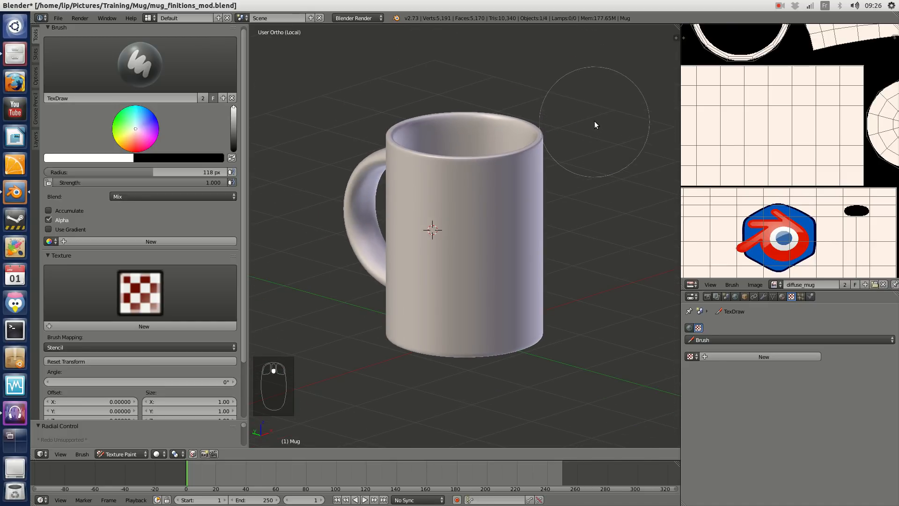